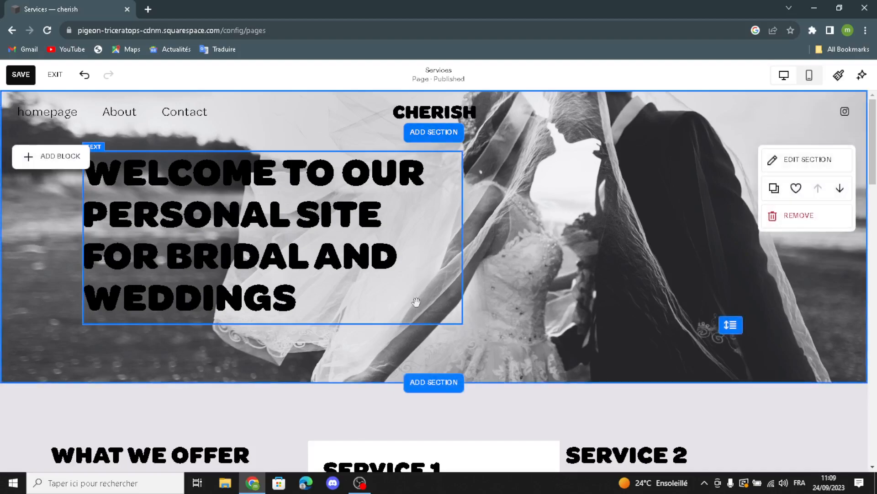
Browse the add-section choices and close the picker without adding a section
scroll(415, 298, "down", 3)
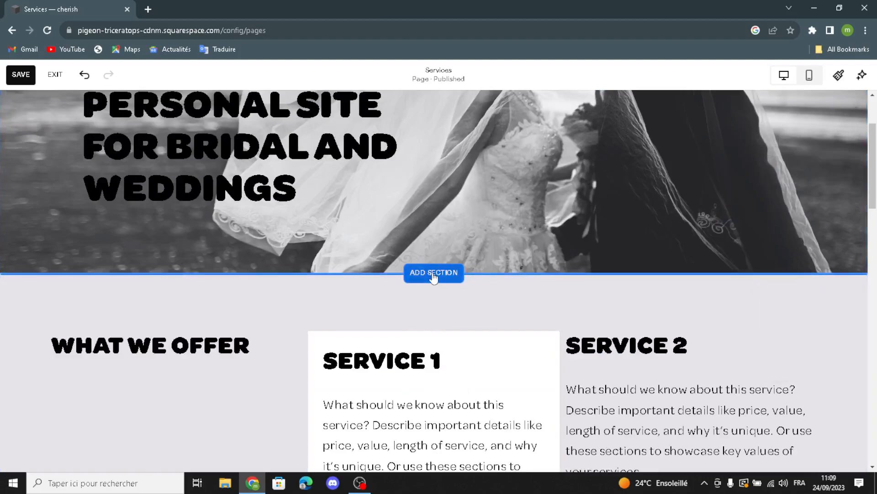
left_click(433, 273)
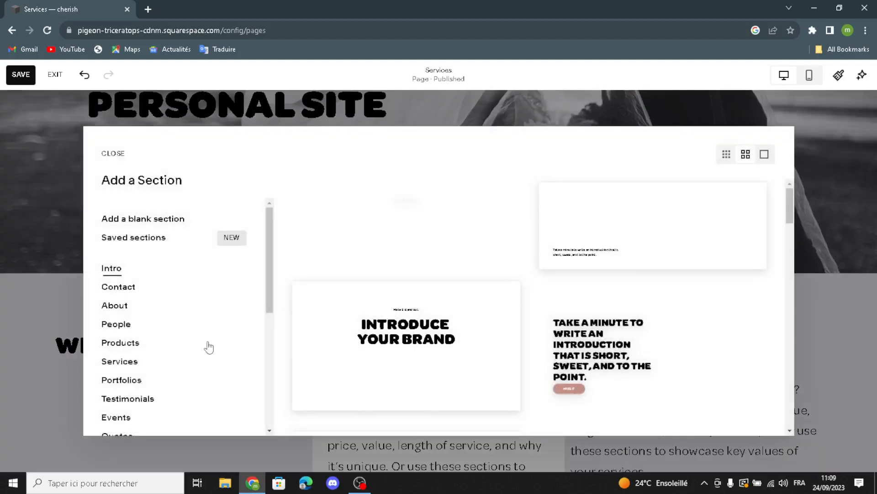
scroll(137, 334, "down", 5)
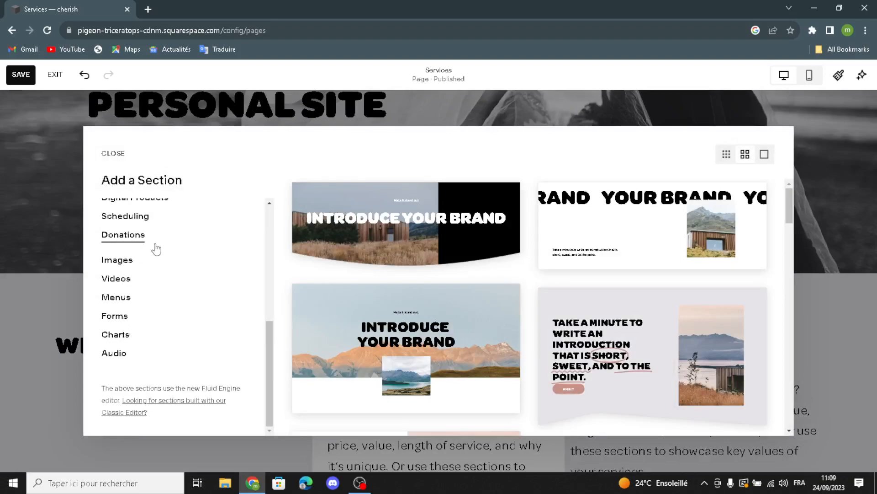
scroll(146, 255, "up", 1)
scroll(137, 265, "up", 1)
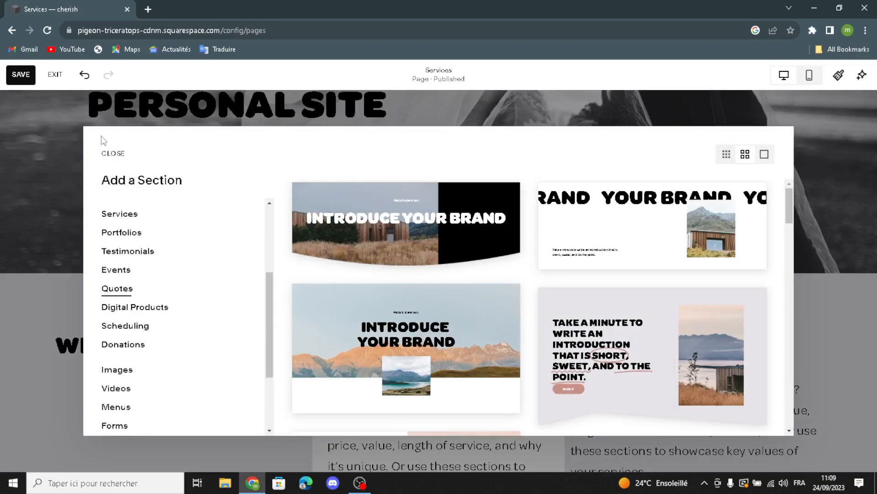
left_click(118, 157)
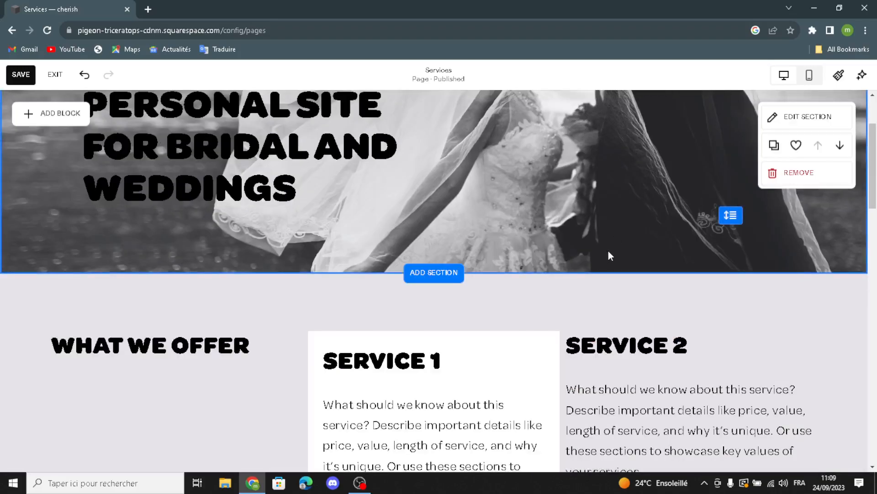
Select the Service 1 text block, enter it for editing, then deselect it unchanged
scroll(133, 319, "down", 3)
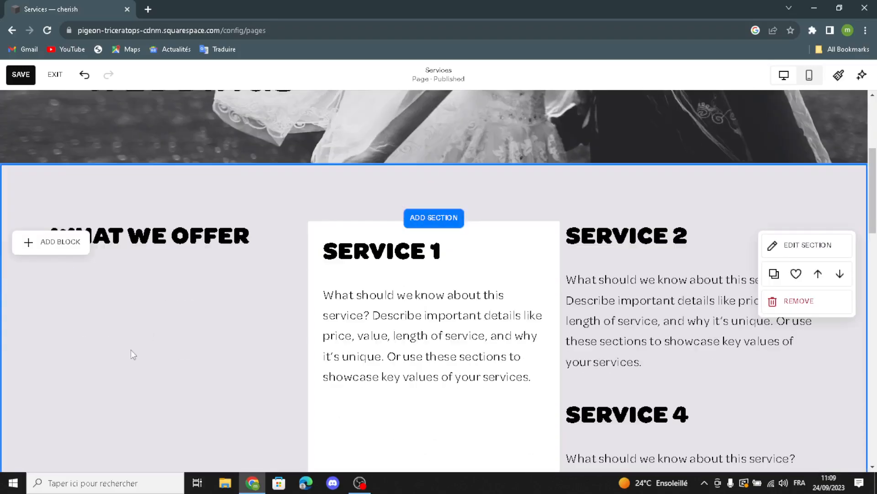
scroll(391, 236, "down", 2)
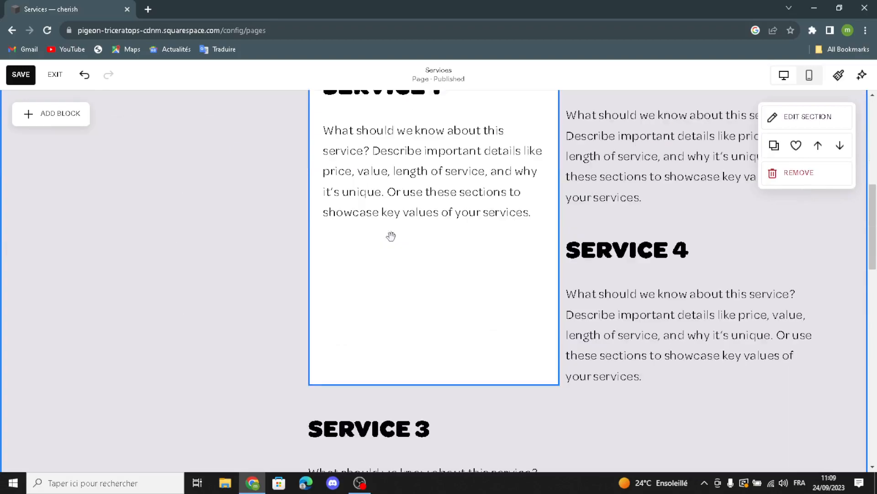
scroll(370, 175, "up", 2)
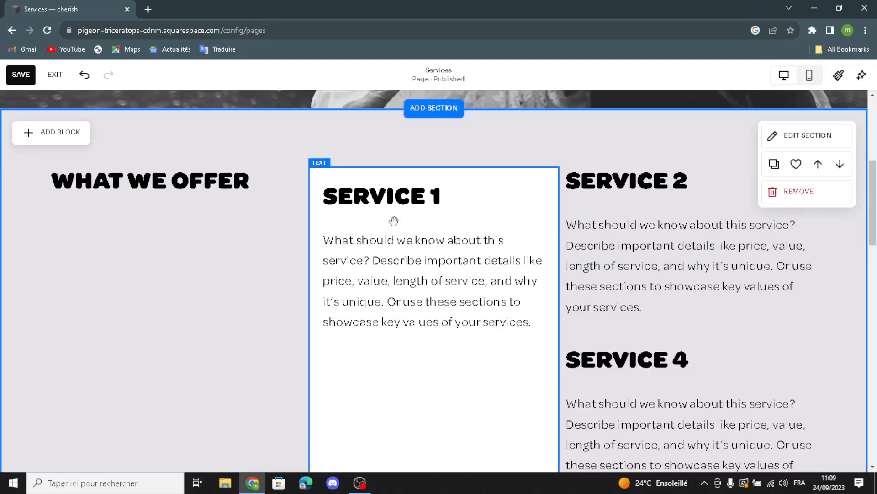
left_click(406, 241)
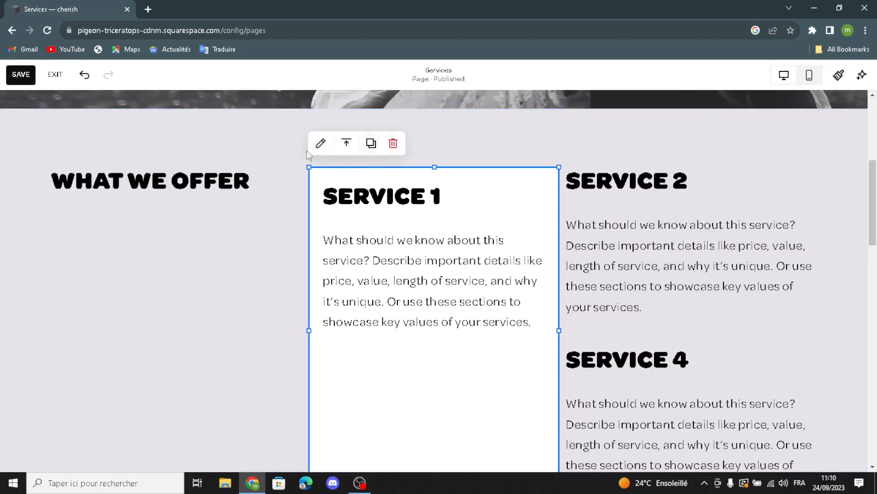
left_click(320, 145)
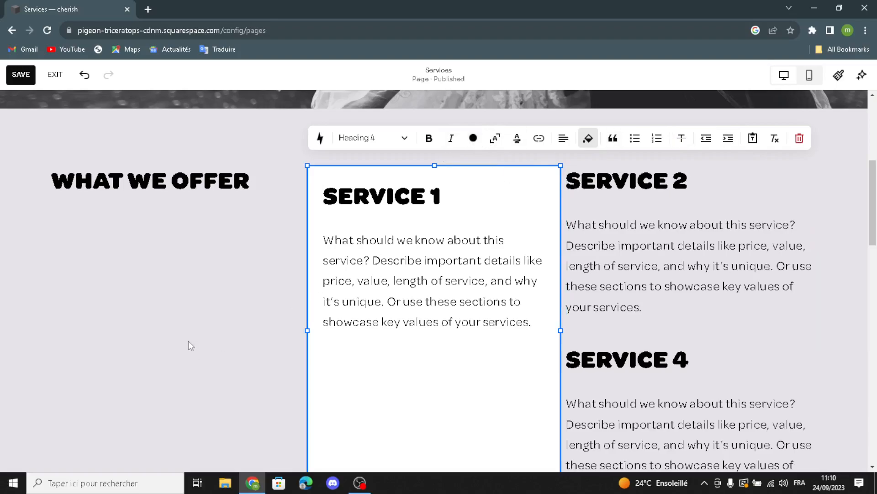
left_click(216, 326)
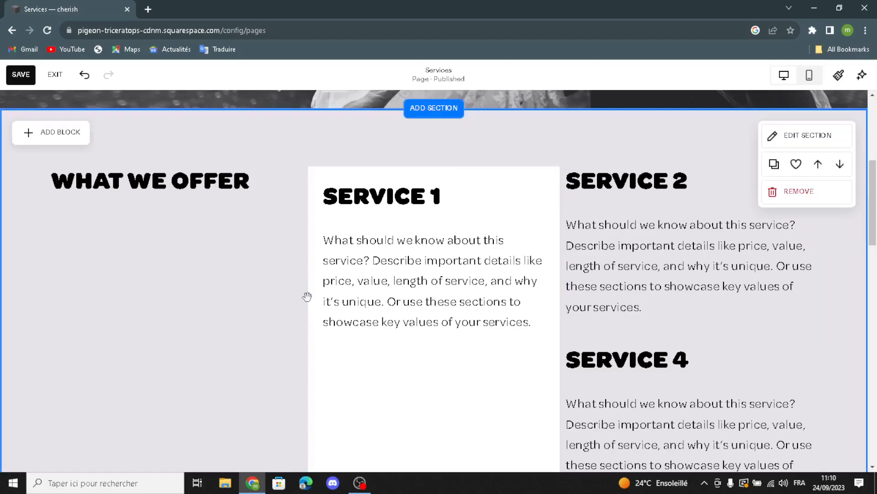
scroll(333, 281, "down", 2)
scroll(361, 302, "down", 6)
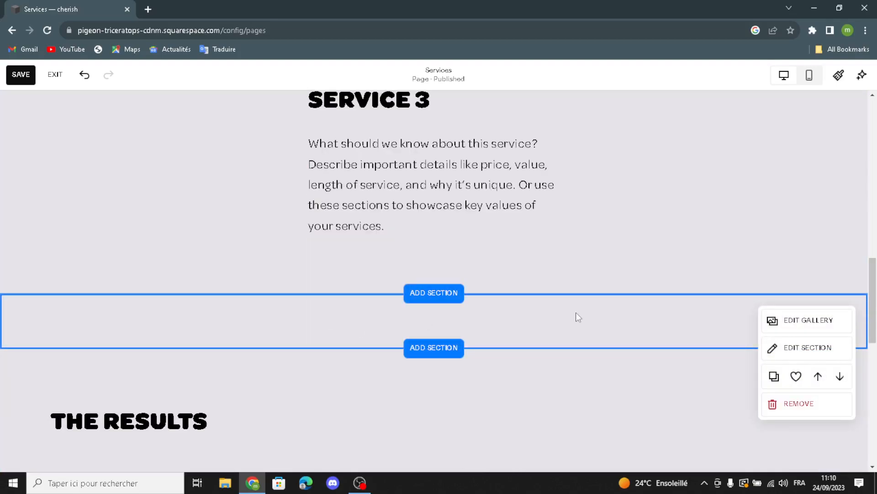
Search Free Images for 'weddings and bridal' and add the bride-on-misty-hillside photo to the gallery
left_click(790, 324)
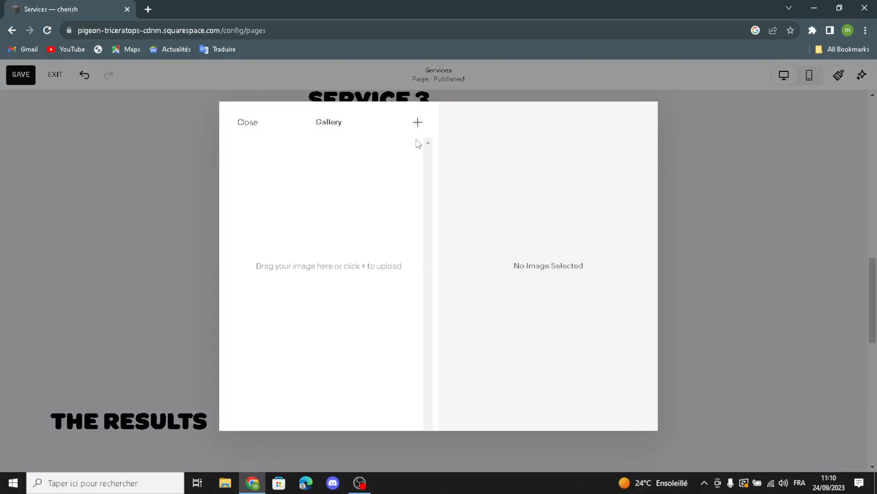
left_click(418, 128)
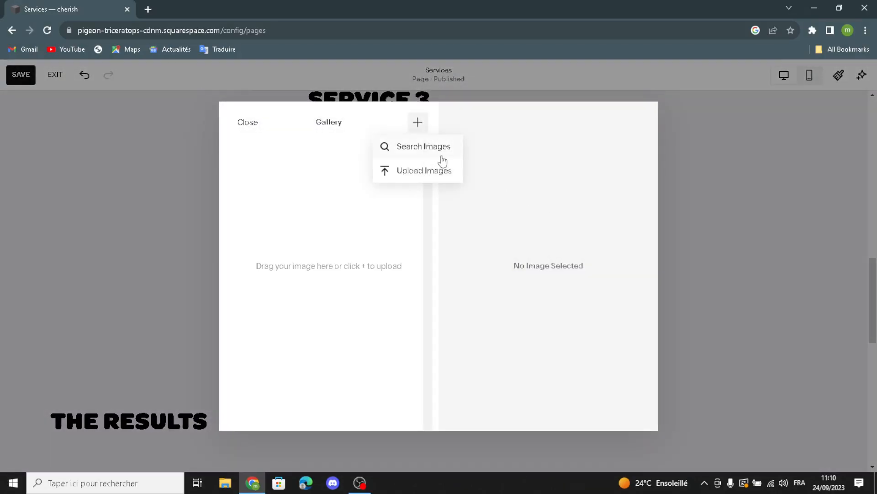
left_click(441, 153)
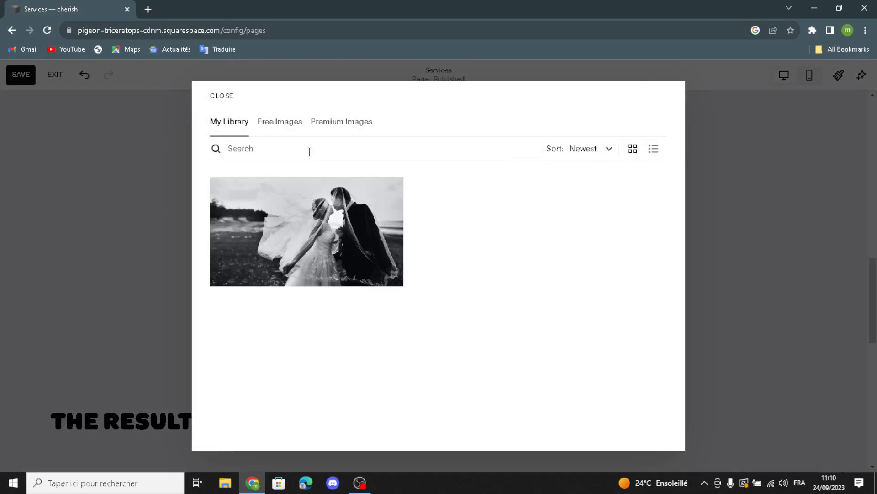
type("weddings and ")
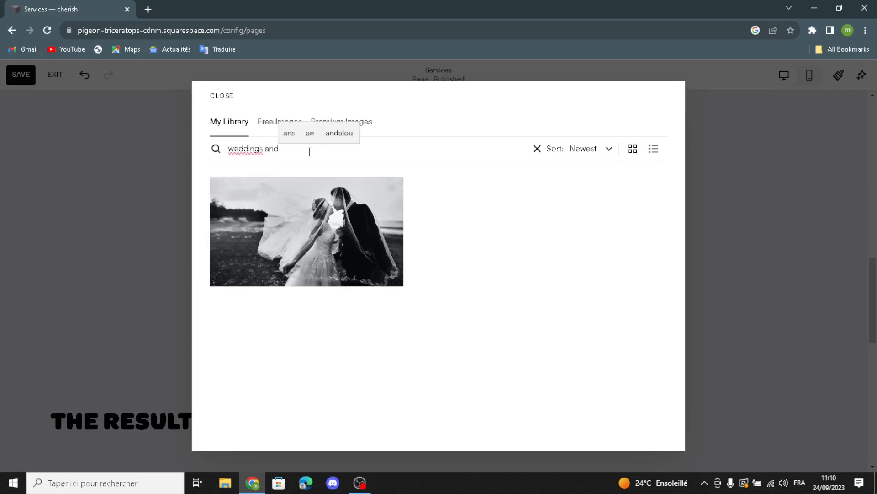
type("br")
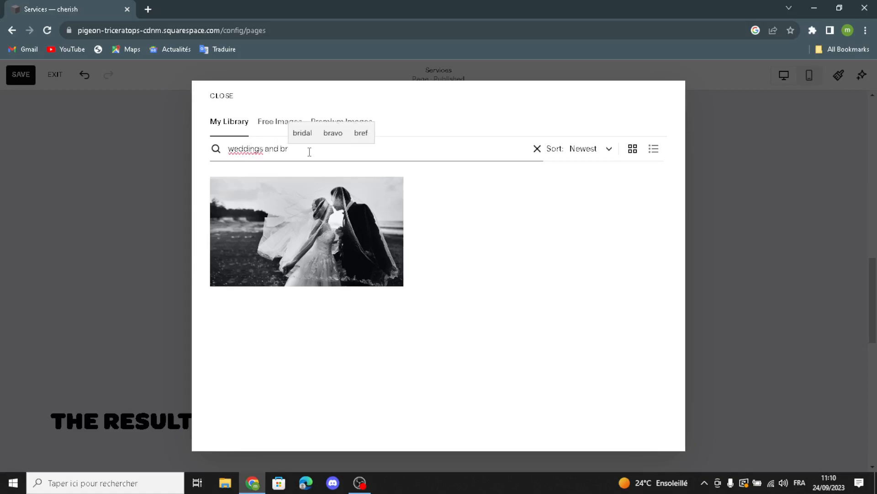
type("idal")
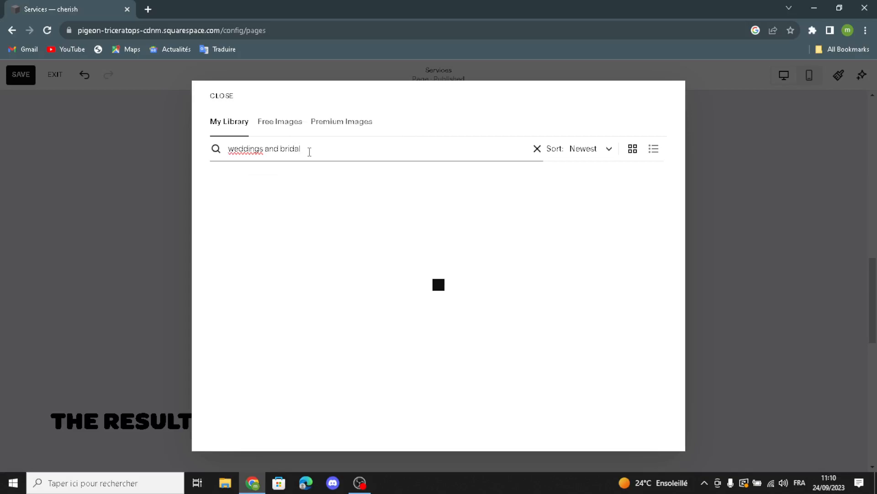
left_click(286, 132)
left_click(304, 152)
type("weddin")
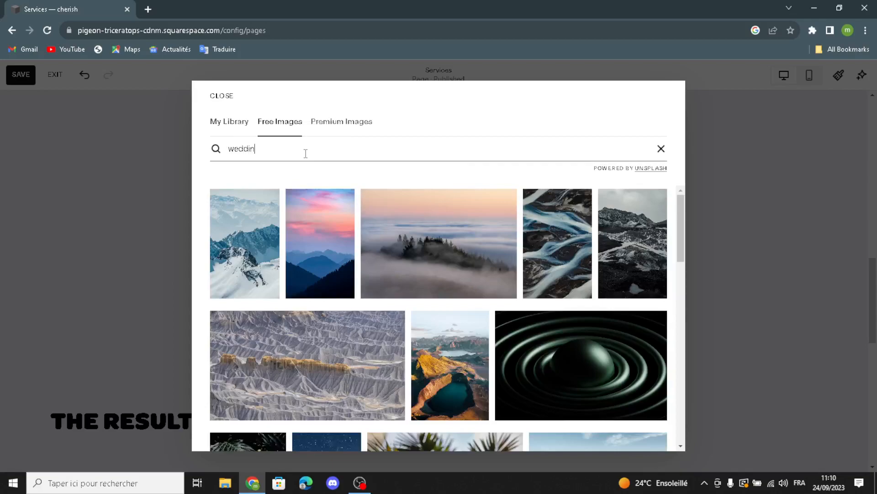
type("gs and bridal")
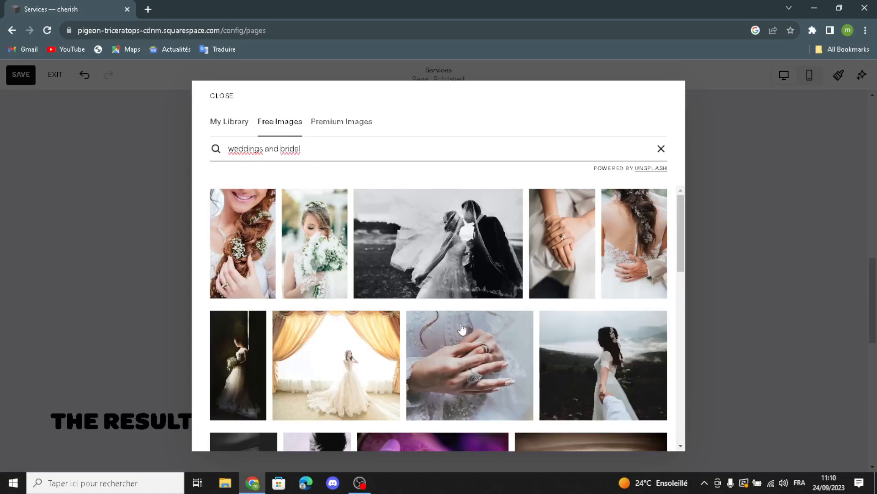
scroll(459, 334, "down", 2)
left_click(590, 285)
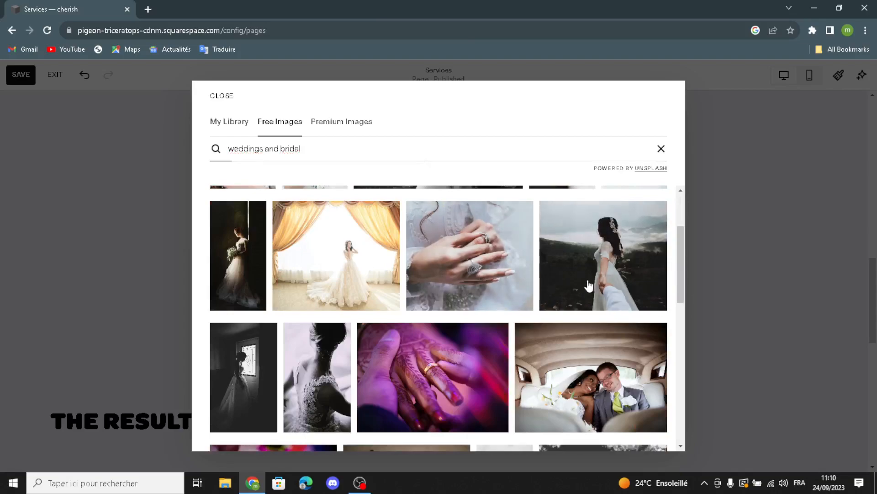
left_click(537, 307)
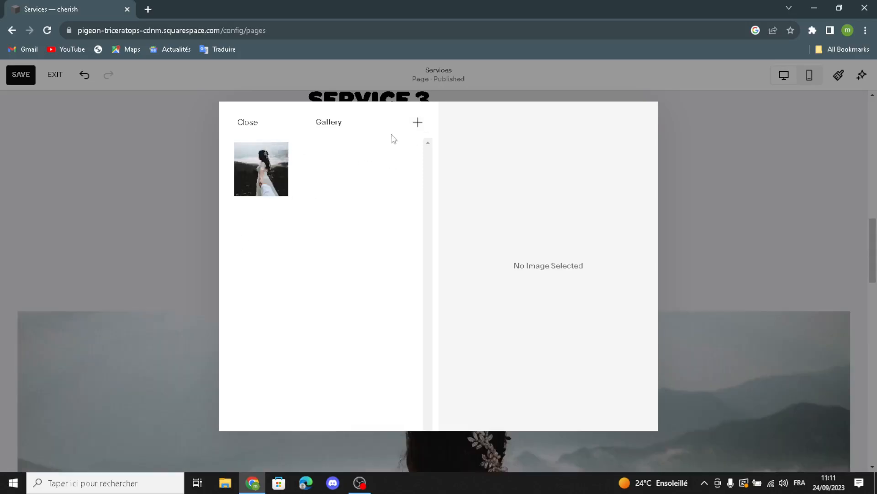
Search Free Images for 'weddings' and add the wedding-rings-on-pink-flower photo as the second gallery image
left_click(416, 124)
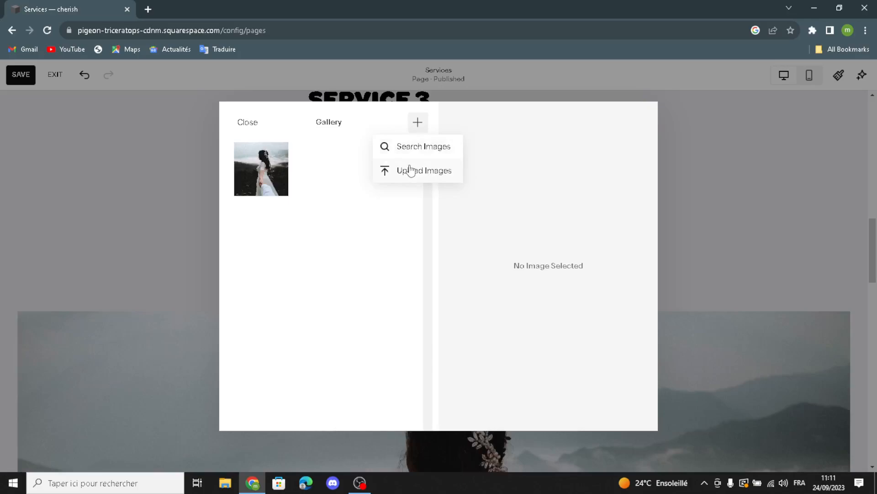
left_click(418, 145)
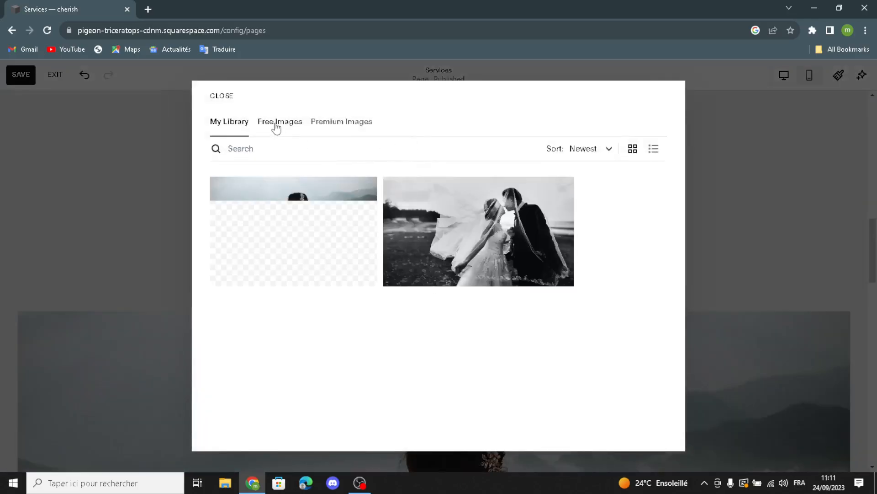
left_click(277, 123)
left_click(287, 144)
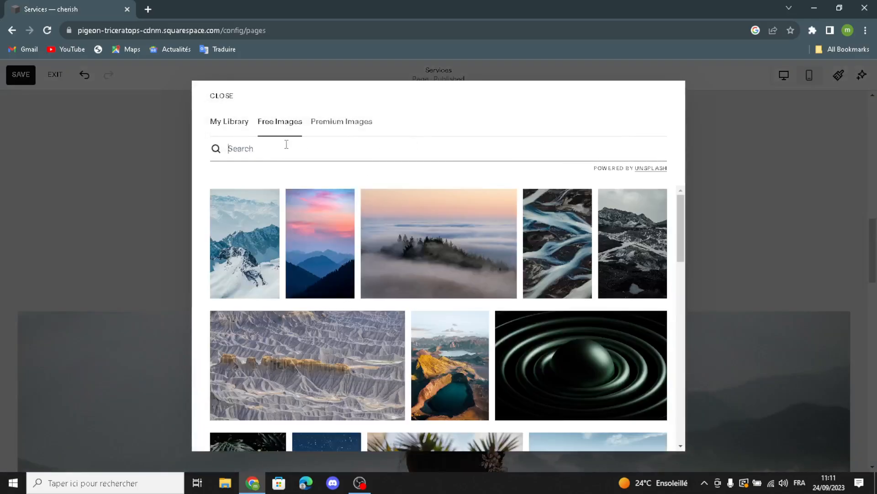
type("w")
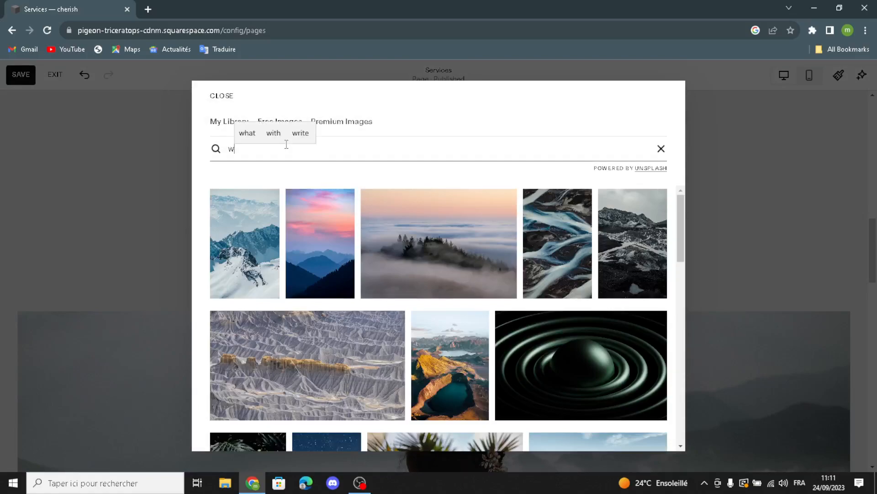
type("eddings")
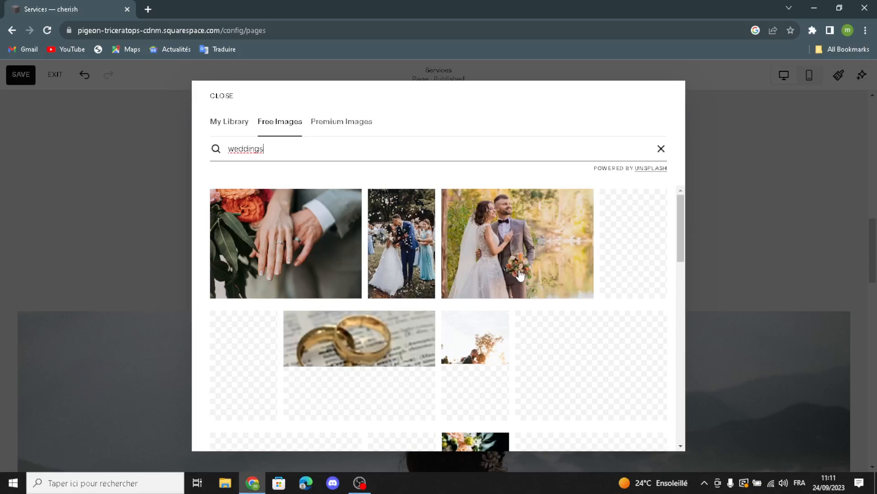
scroll(511, 282, "down", 1)
scroll(384, 318, "down", 2)
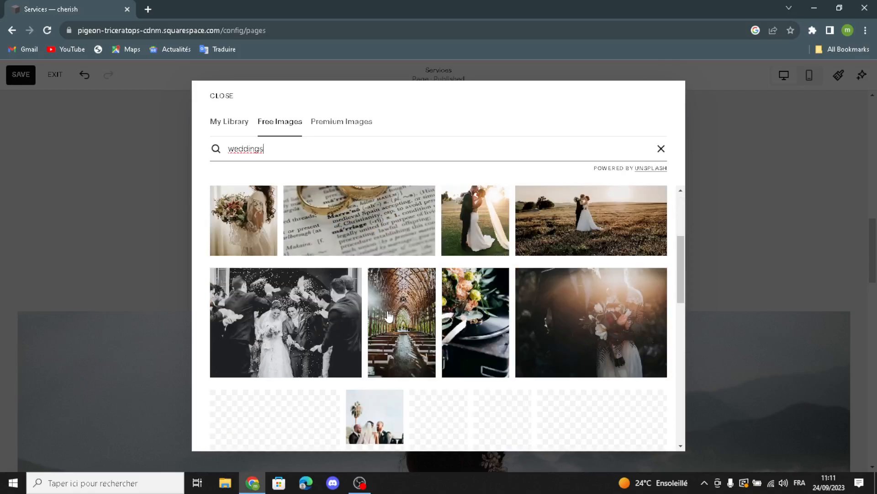
scroll(523, 276, "down", 2)
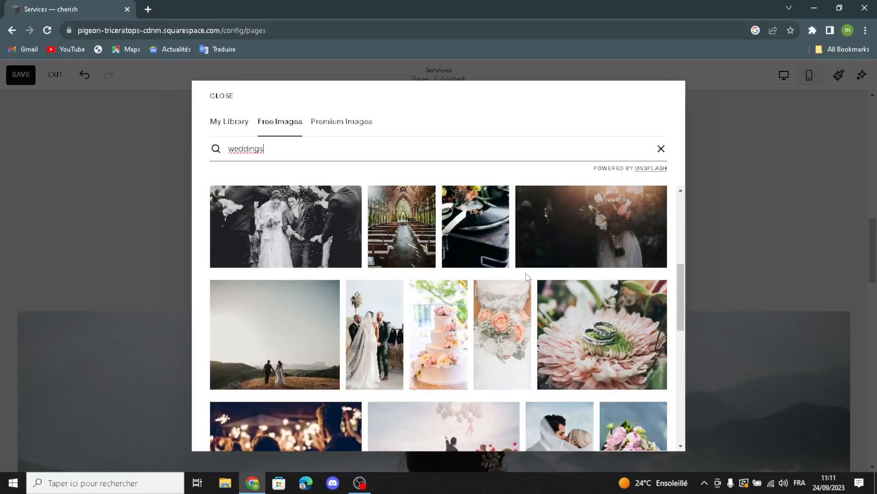
scroll(525, 273, "down", 1)
scroll(525, 273, "down", 1)
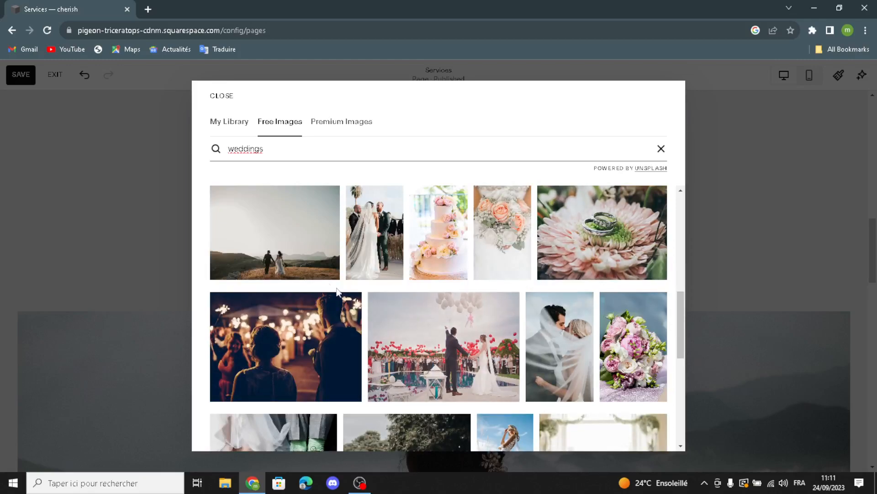
left_click(591, 255)
left_click(519, 320)
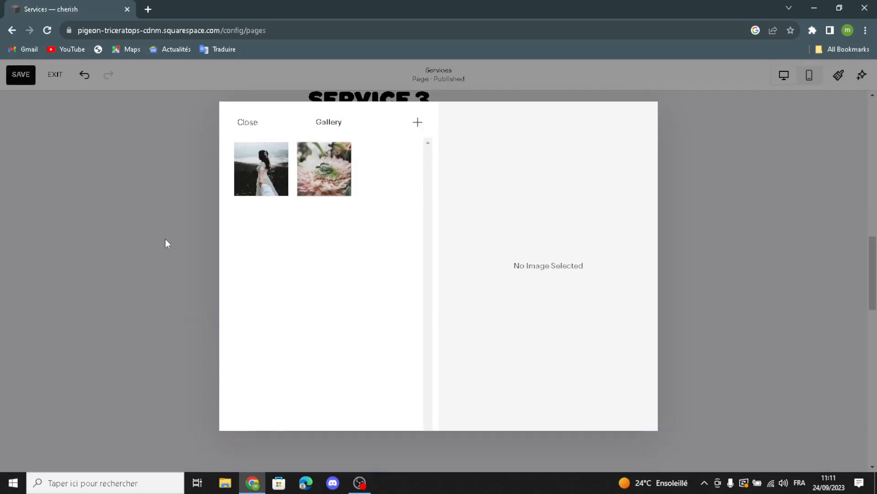
Close the Gallery dialog and scroll to the section showing the bride and rings photos
left_click(175, 229)
scroll(286, 225, "down", 5)
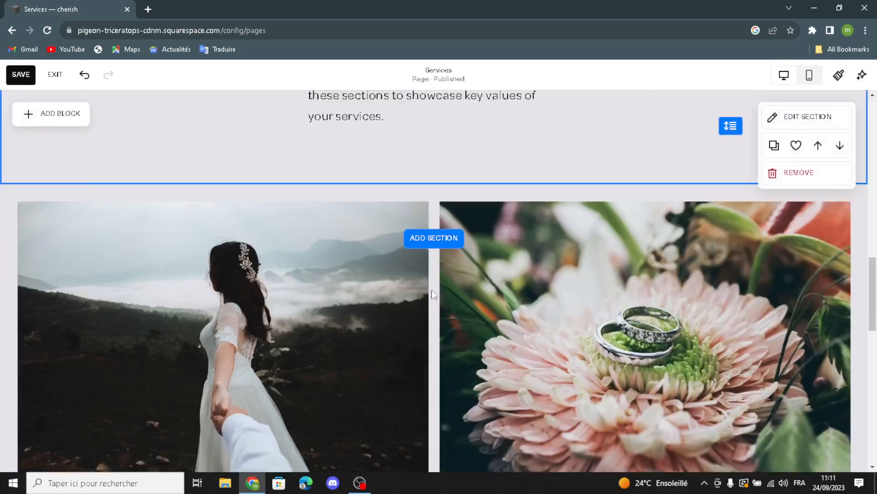
scroll(436, 278, "up", 4)
scroll(397, 298, "down", 2)
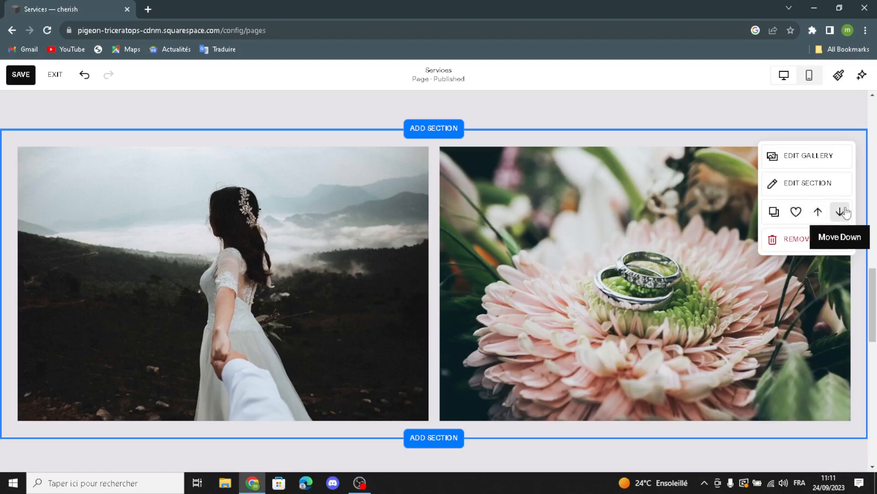
Set the gallery section to Full Bleed width, Spacing 0, and Captions on
left_click(796, 187)
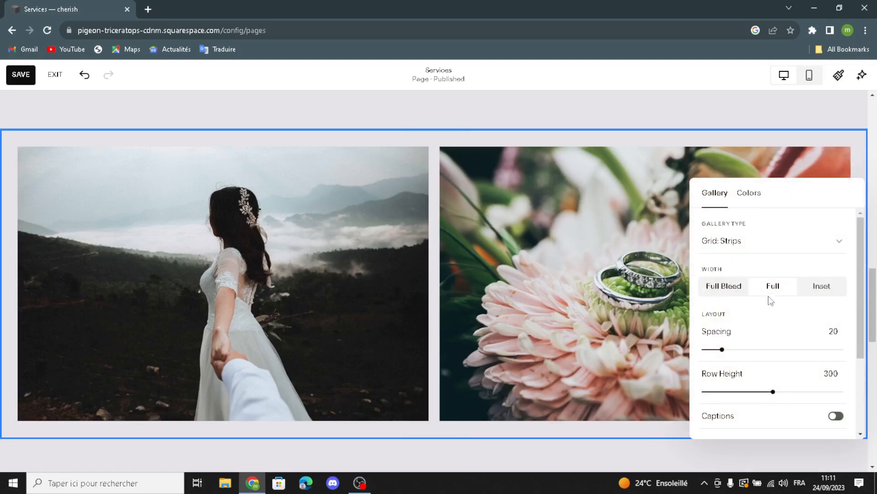
left_click(731, 293)
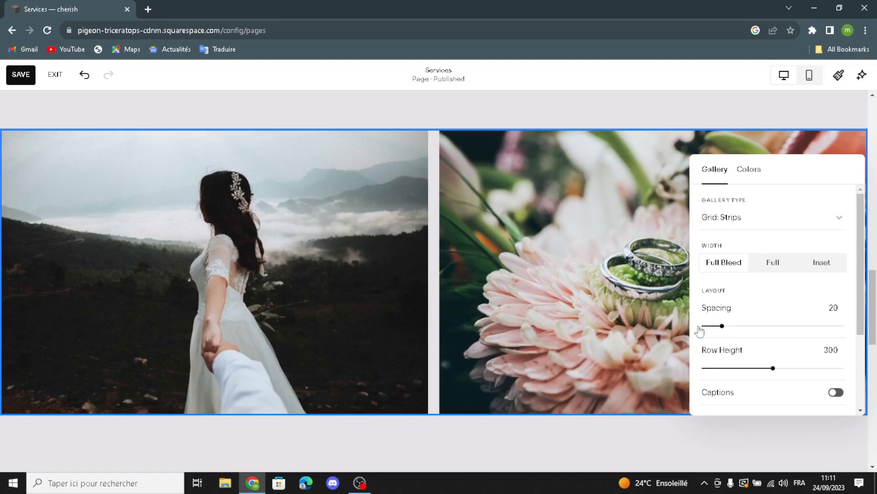
left_click_drag(723, 326, 704, 319)
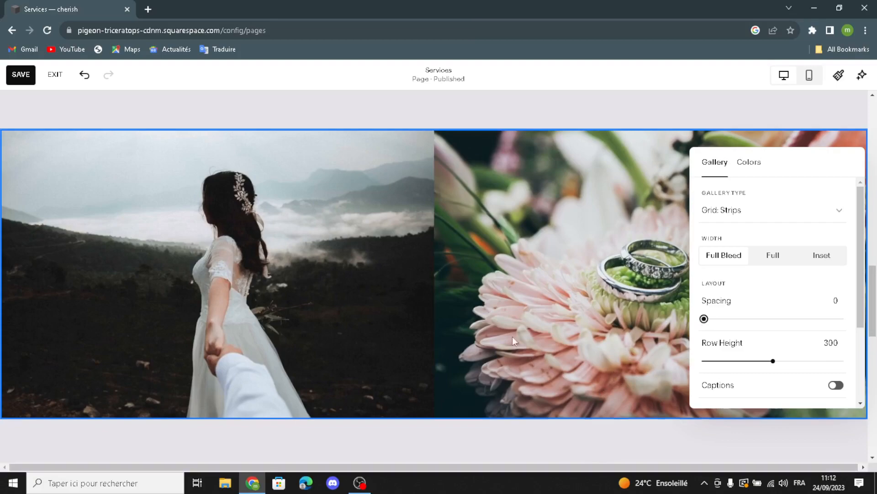
left_click(839, 388)
Add an image block to THE RESULTS section and place it right of the quote
left_click(512, 265)
scroll(511, 265, "down", 3)
scroll(549, 287, "up", 5)
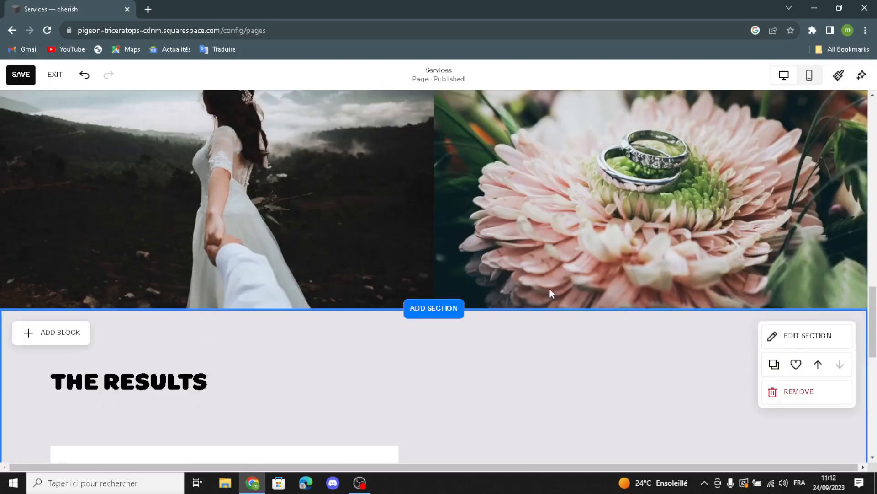
scroll(549, 289, "down", 6)
scroll(551, 293, "down", 3)
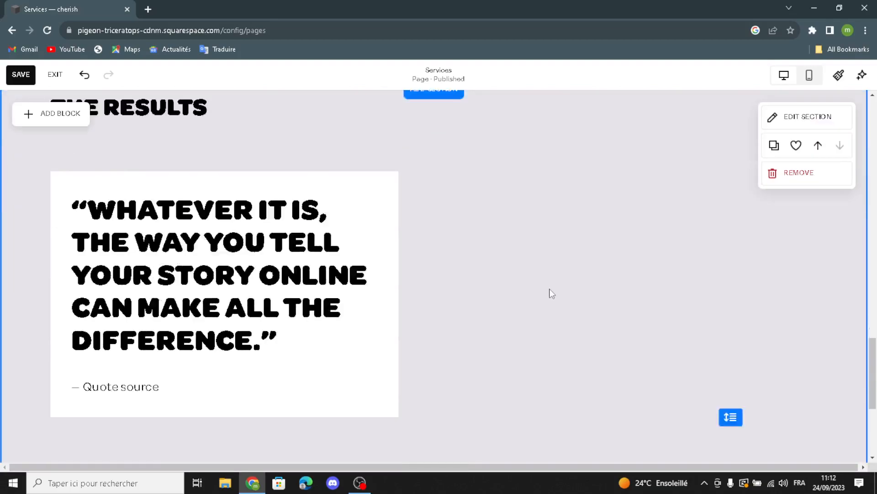
left_click(61, 116)
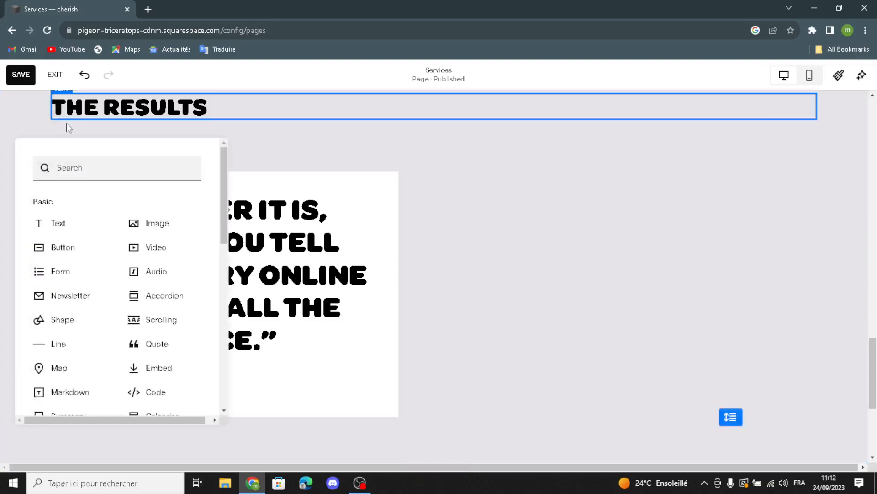
left_click(173, 223)
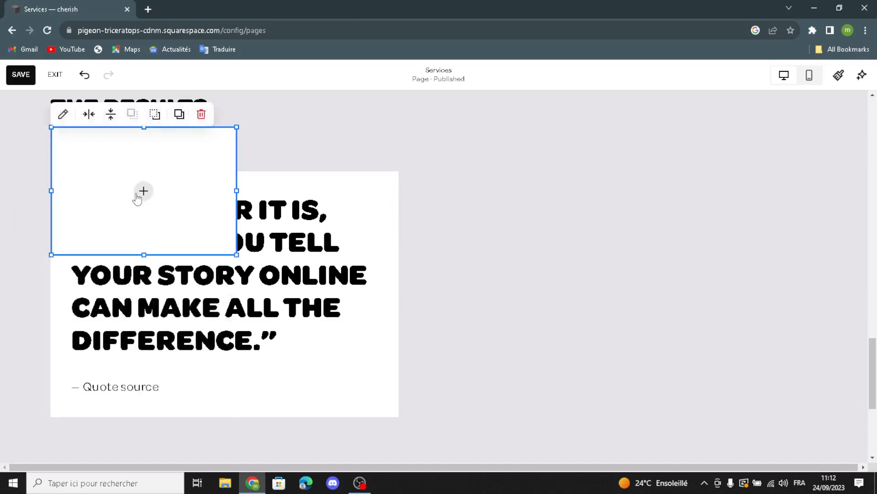
left_click_drag(190, 160, 574, 249)
Search stock images for 'weddings' and add the hands-with-rings photo to the block
left_click(565, 300)
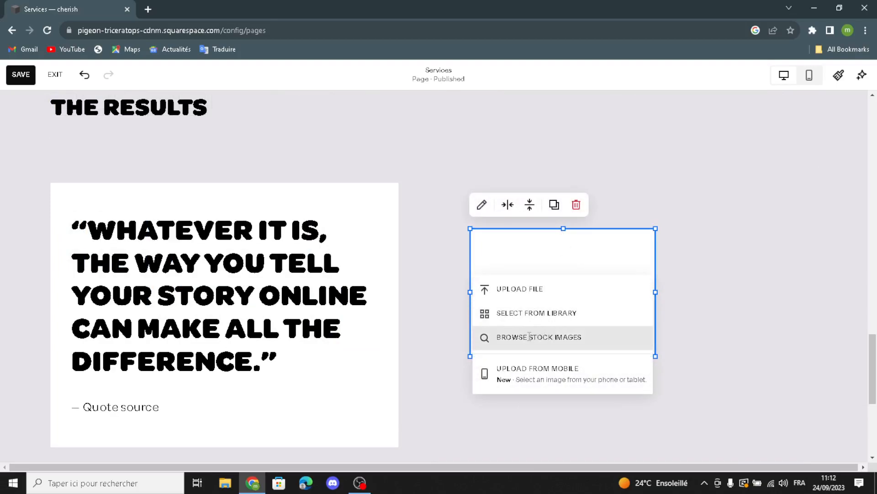
left_click(502, 337)
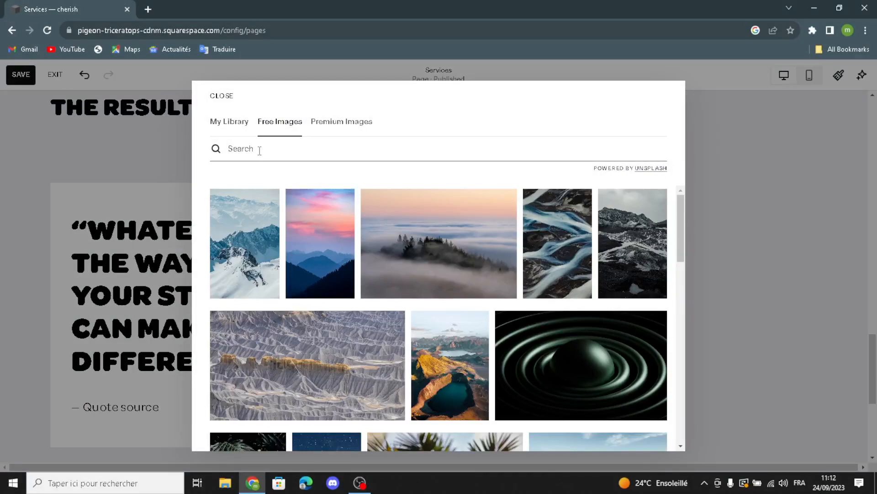
type("weddings")
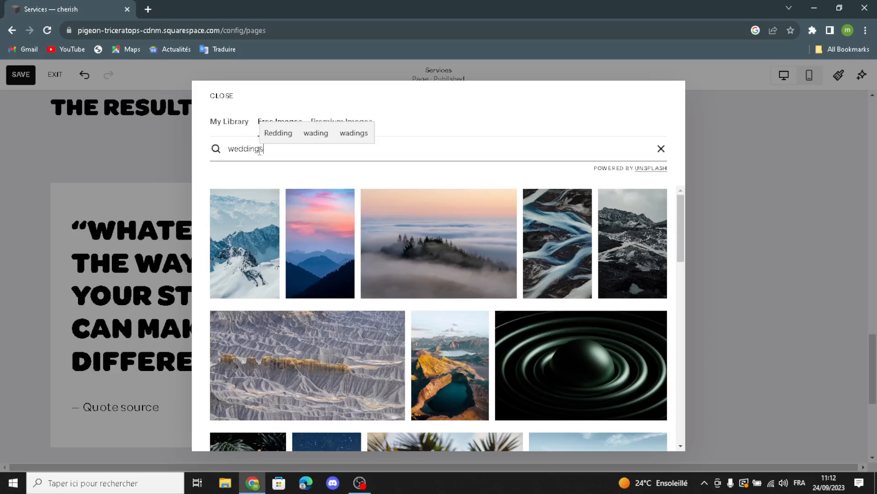
key("Return")
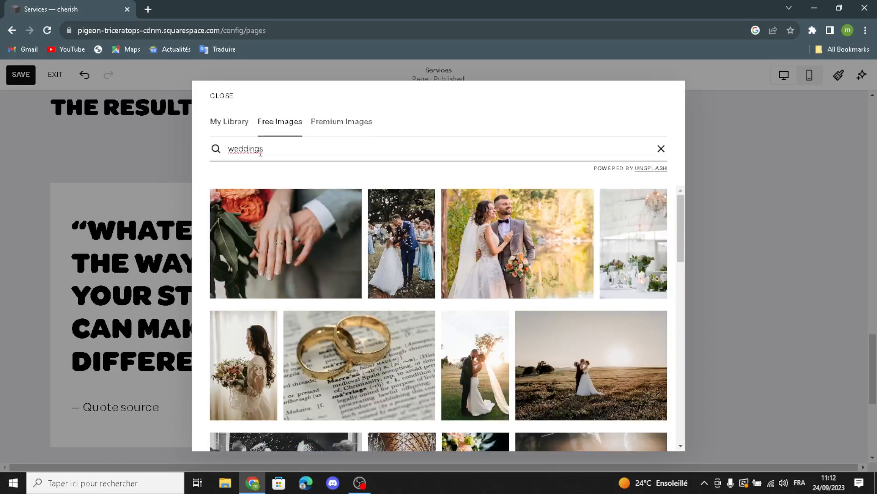
left_click(330, 255)
left_click(486, 323)
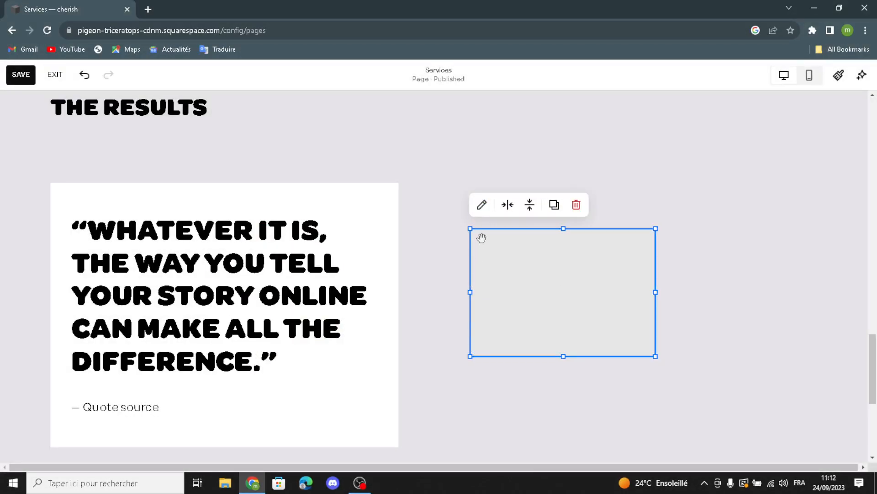
Enlarge and reposition the hands-with-rings photo across the right side of the section
left_click_drag(474, 227, 309, 194)
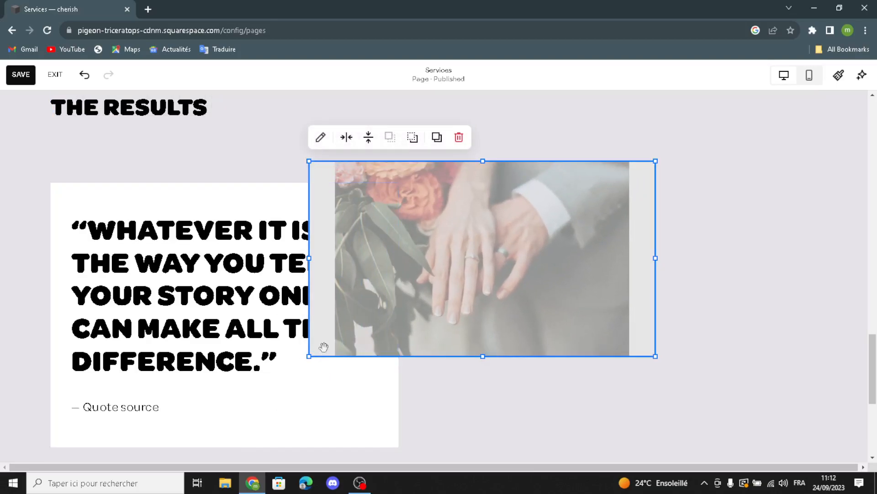
left_click_drag(631, 245, 667, 245)
left_click_drag(341, 357, 276, 423)
mouse_move(604, 246)
left_mouse_down()
mouse_move(624, 235)
mouse_move(610, 253)
left_mouse_up()
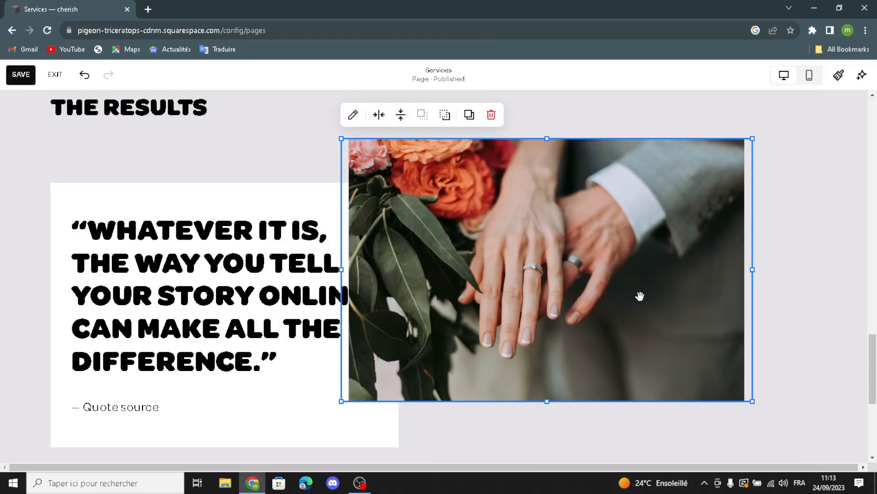
left_click_drag(757, 133, 795, 117)
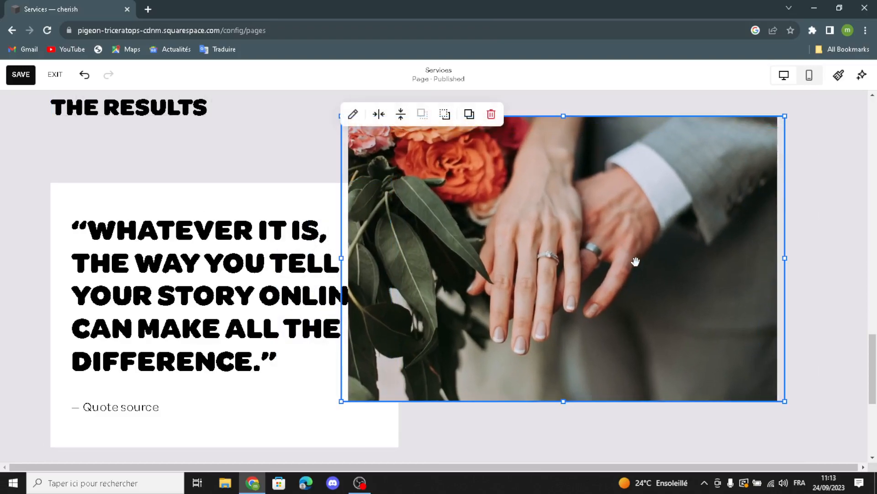
left_click_drag(427, 143, 458, 165)
Move the quote block up beside the photo so it slightly overlaps it
left_click_drag(313, 199, 333, 187)
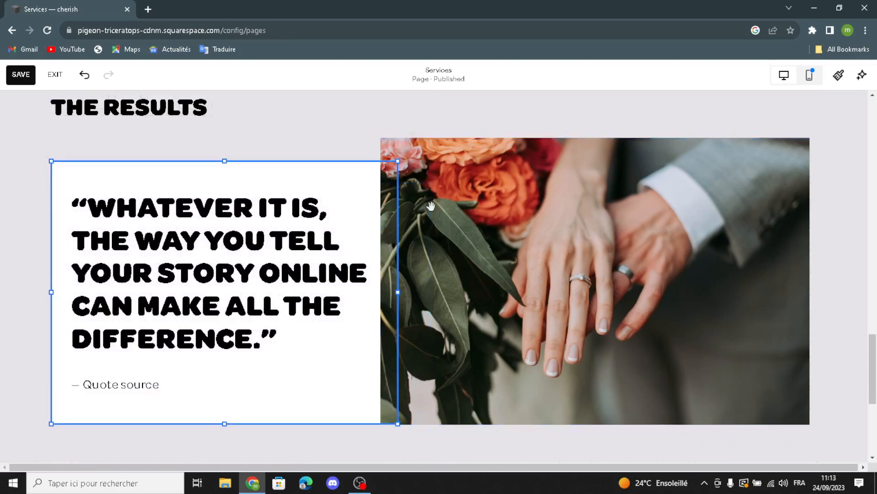
left_click(454, 217)
left_click(337, 177)
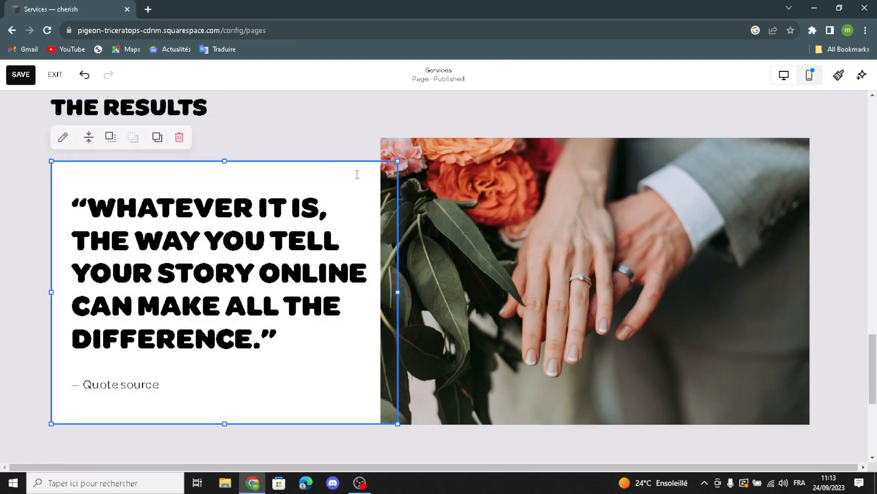
left_click_drag(443, 221, 325, 245)
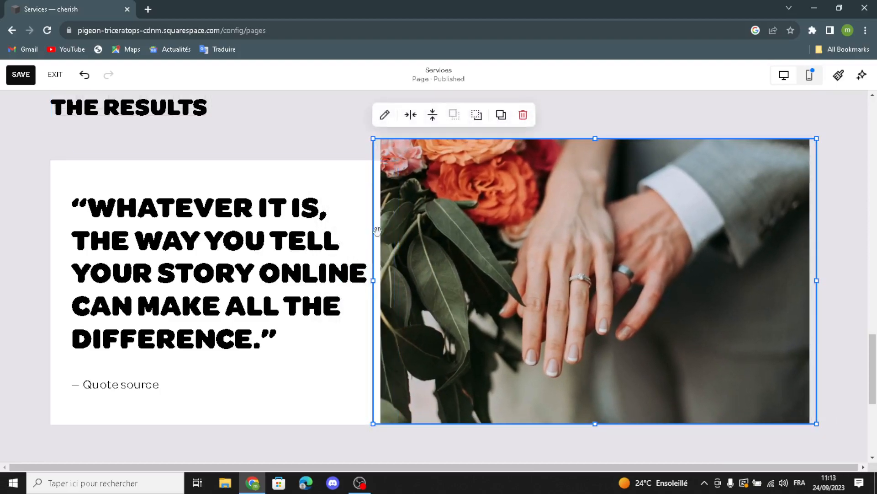
left_click_drag(336, 205, 295, 167)
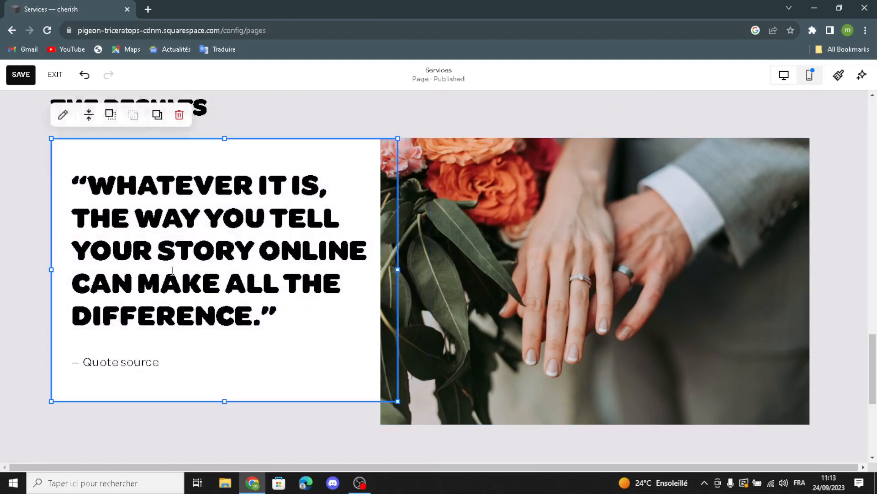
Bring the quote block in front of the photo and briefly edit its text
left_click(110, 114)
left_click(132, 181)
left_click_drag(134, 181, 172, 177)
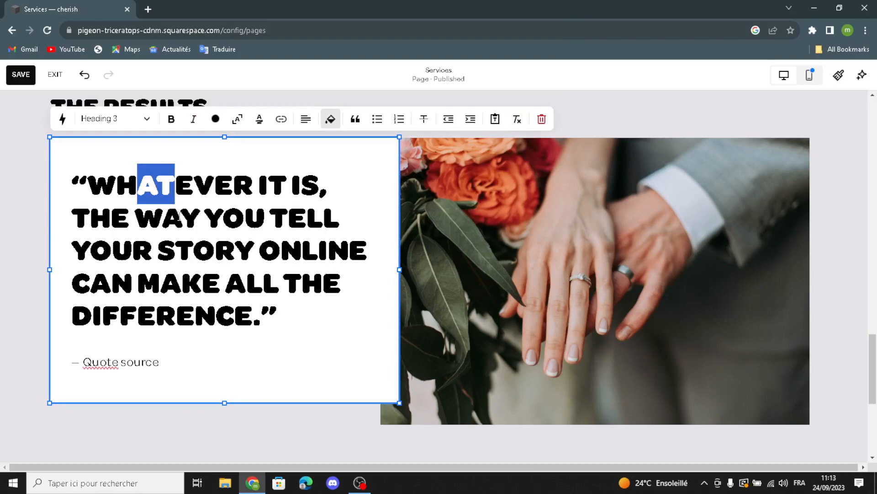
left_click(268, 153)
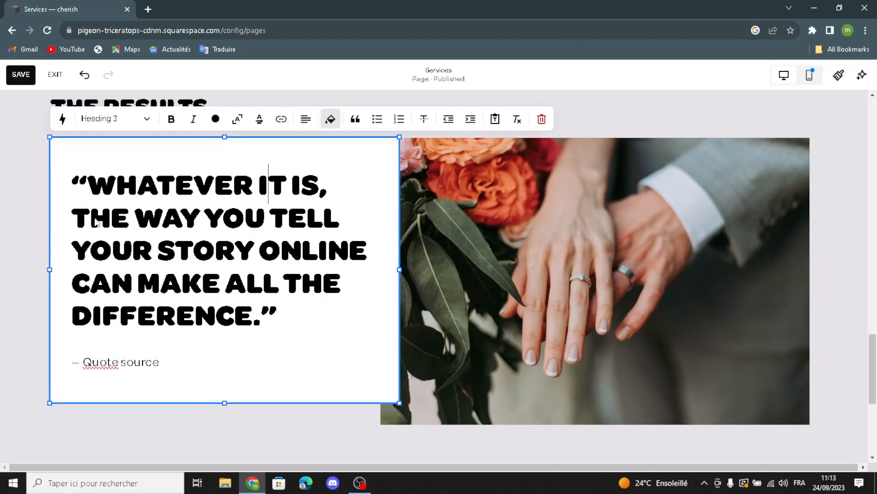
key("Escape")
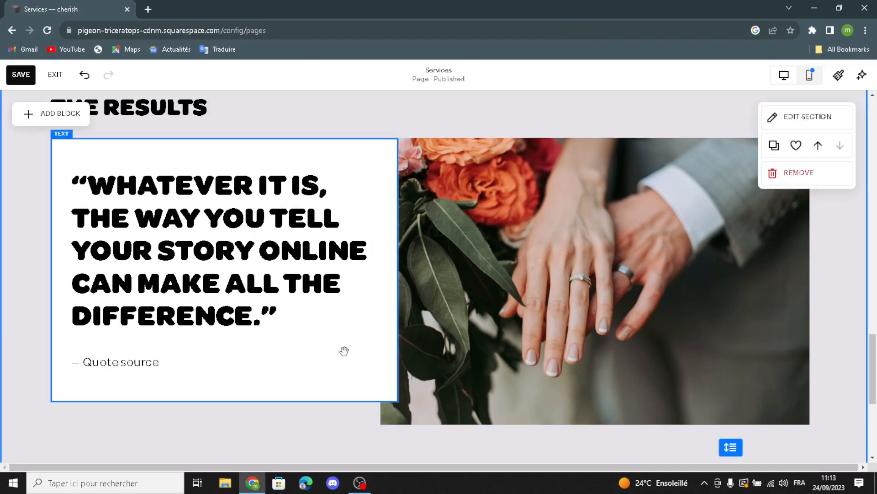
Widen the quote block over the rings photo's left edge, keeping it layered in front
left_click(87, 142)
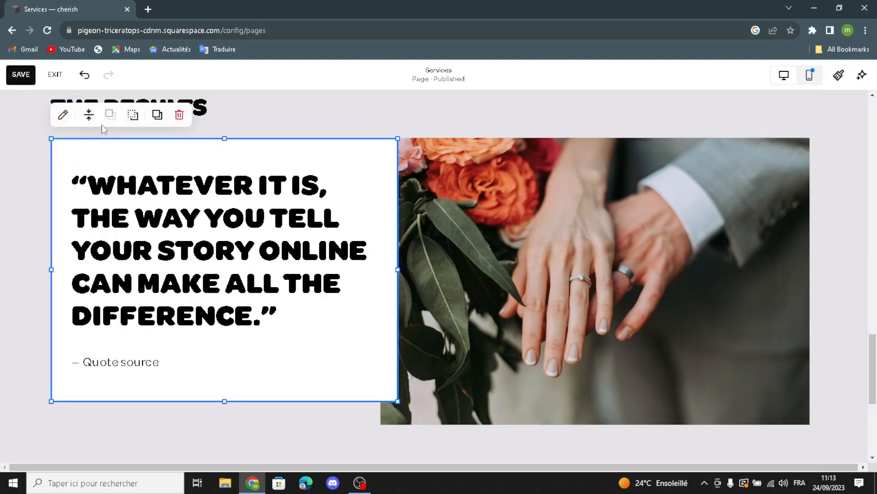
left_click(126, 115)
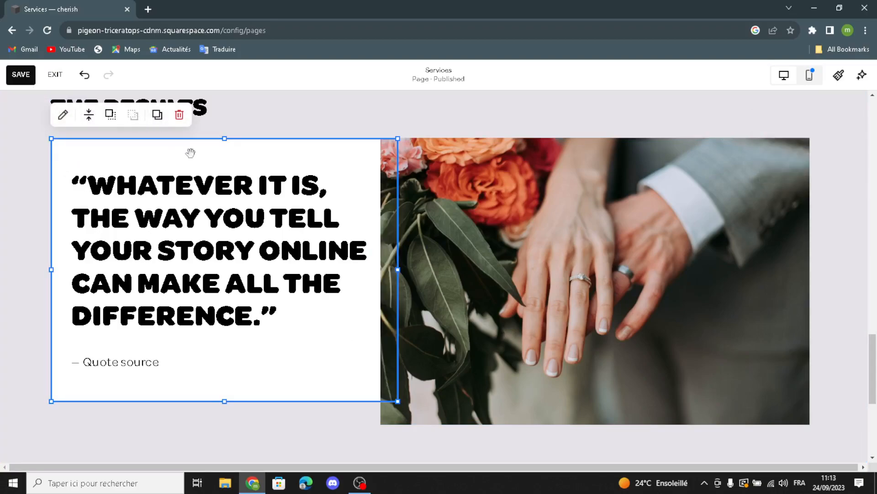
mouse_move(398, 401)
left_mouse_down()
mouse_move(430, 404)
mouse_move(398, 403)
left_mouse_up()
left_click(390, 366)
left_click(343, 345)
left_click(111, 114)
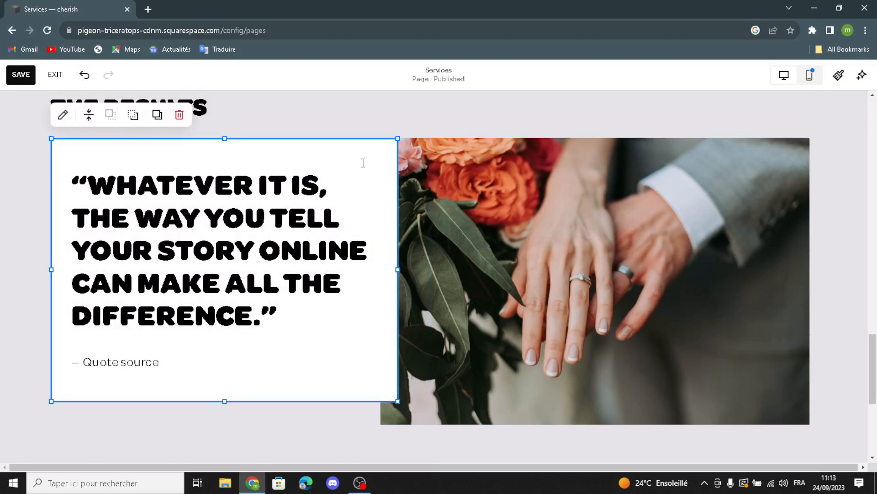
left_click_drag(398, 138, 430, 138)
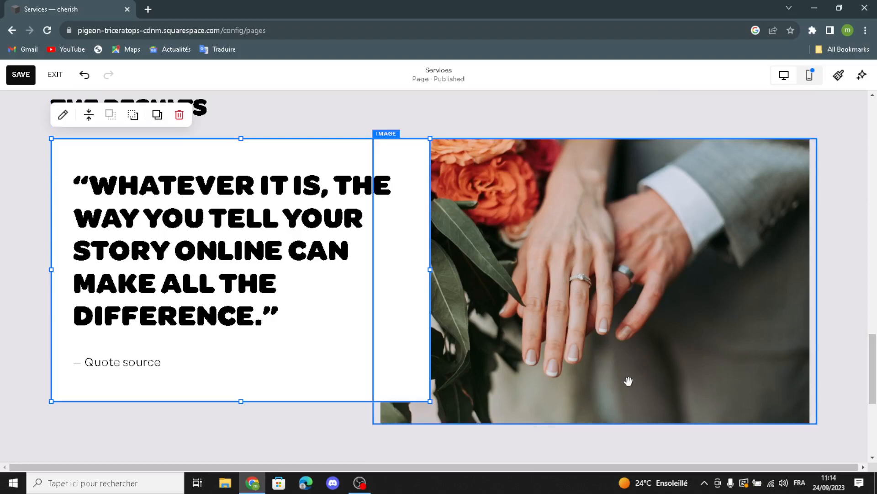
Give the Location, Hours and Contact footer the blob art background from Background > Art
scroll(389, 384, "down", 5)
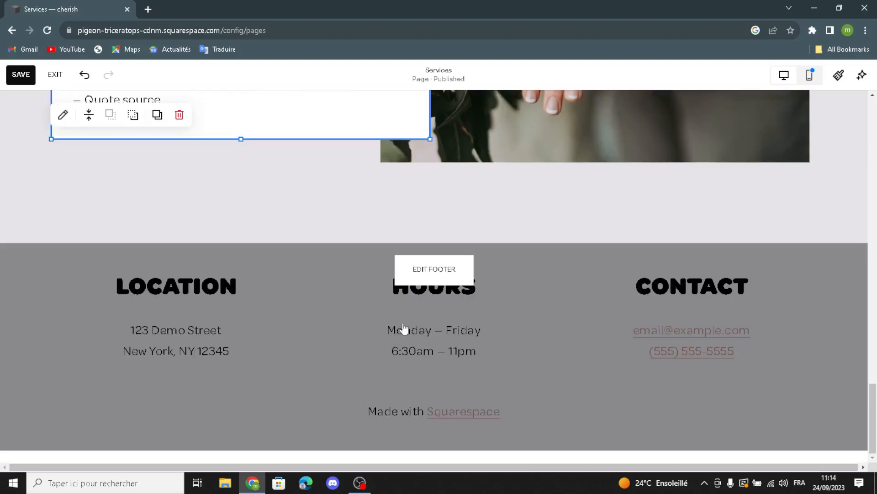
left_click(431, 263)
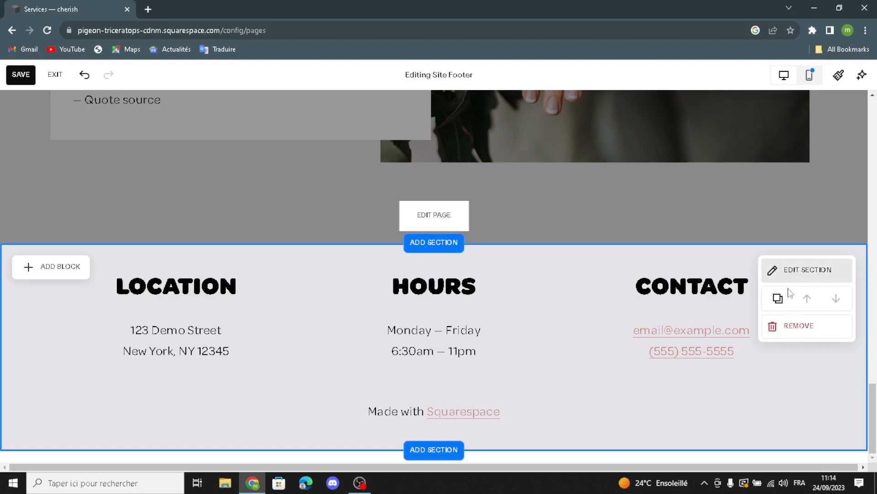
left_click(795, 272)
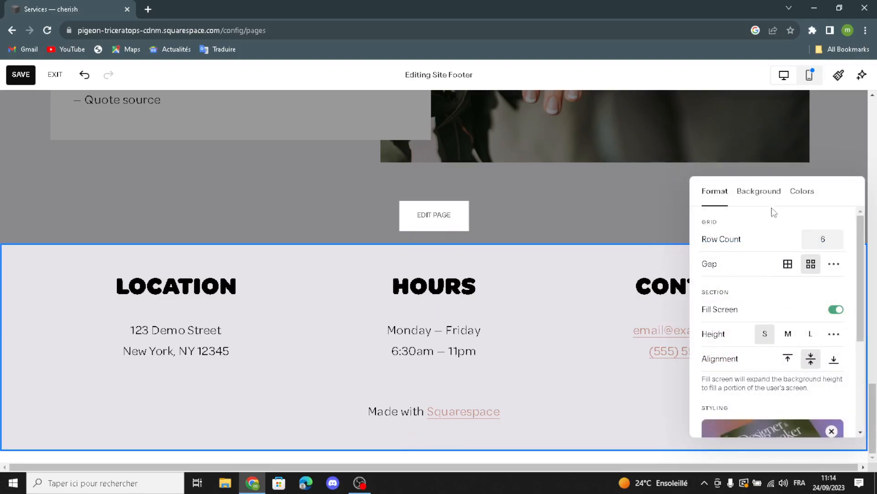
left_click(759, 193)
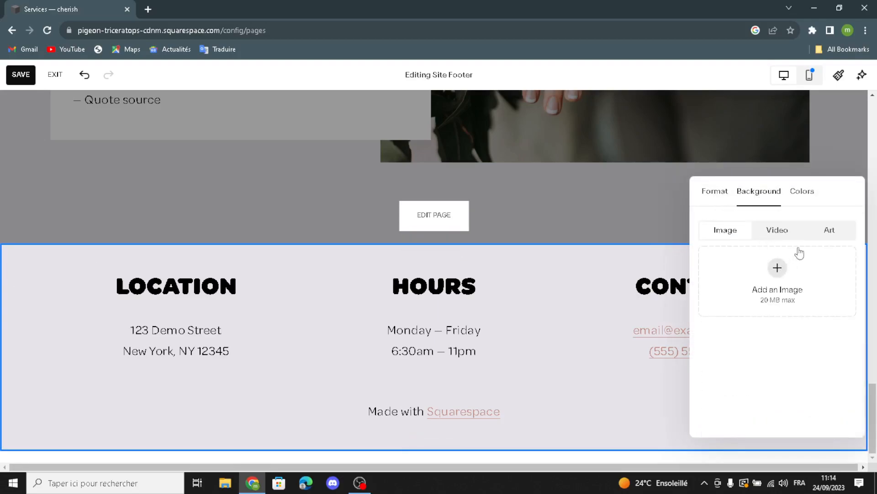
left_click(820, 238)
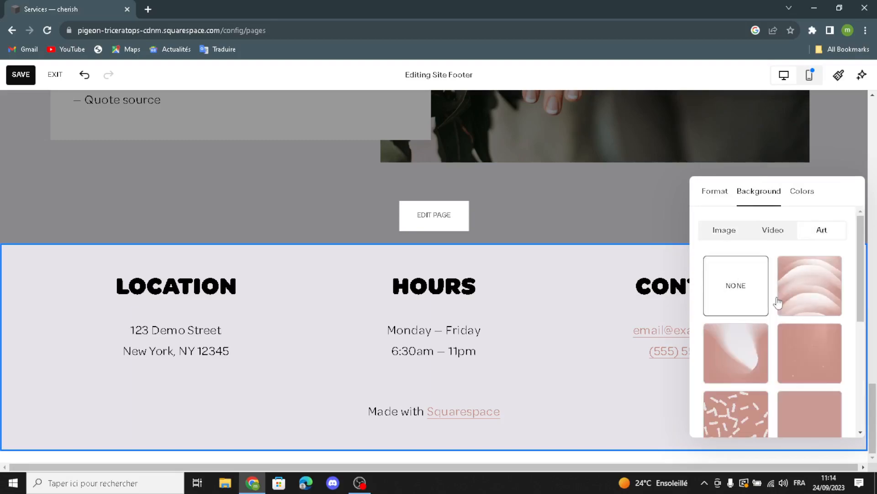
scroll(800, 252, "down", 1)
scroll(799, 252, "down", 4)
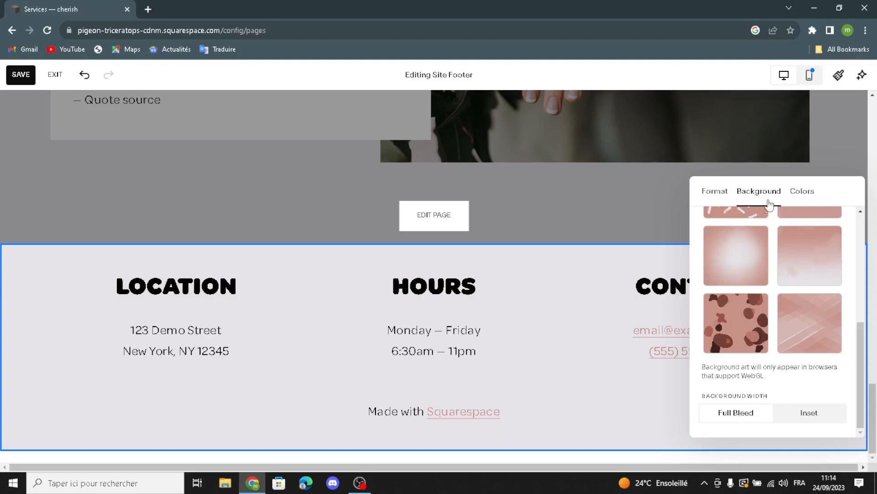
left_click(739, 313)
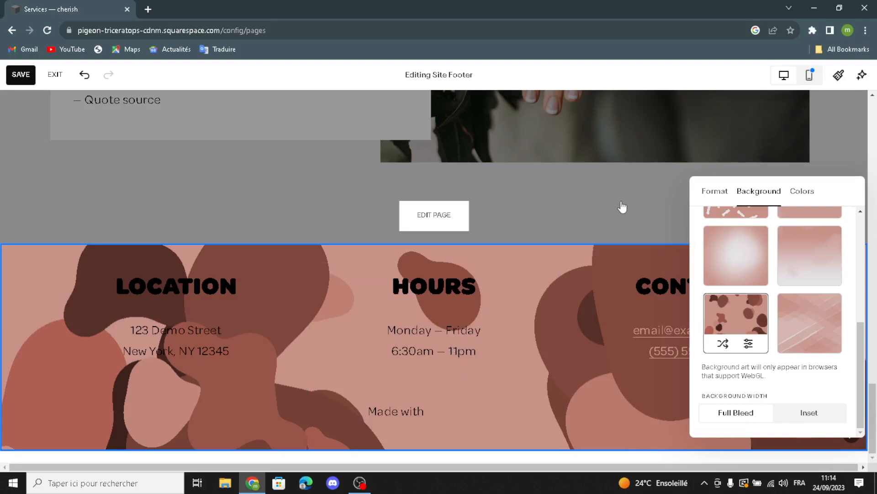
left_click(612, 241)
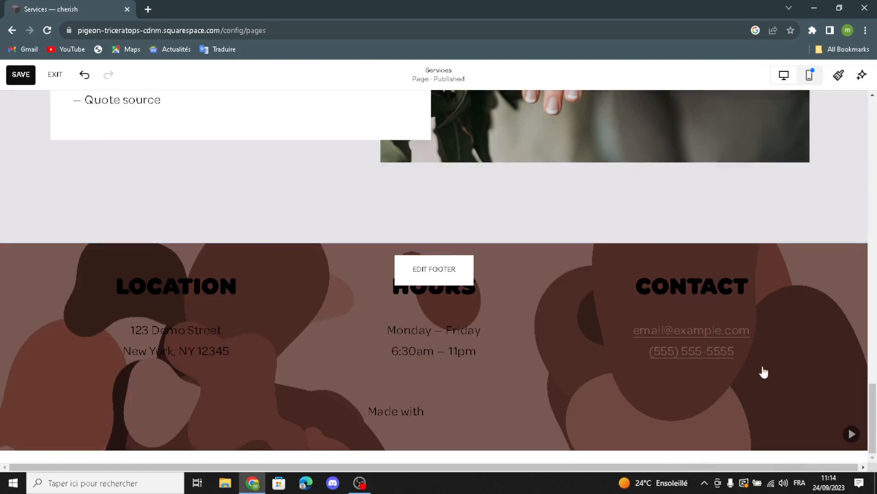
left_click(431, 268)
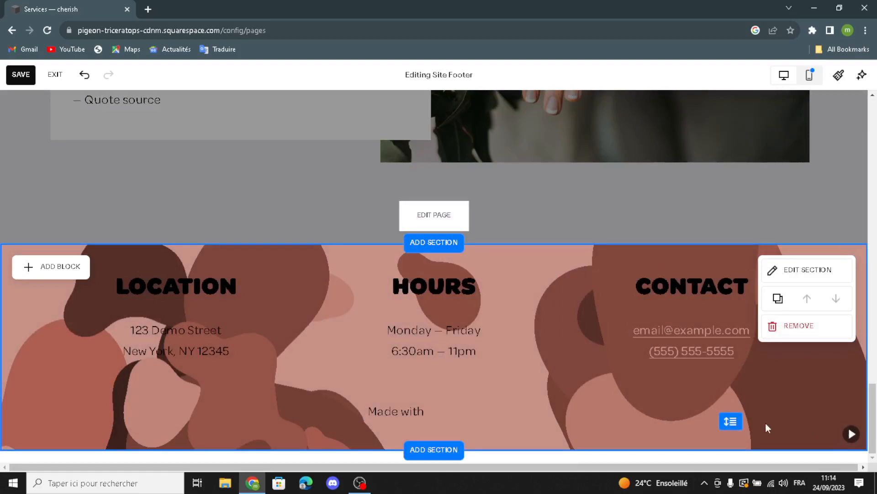
scroll(235, 376, "up", 15)
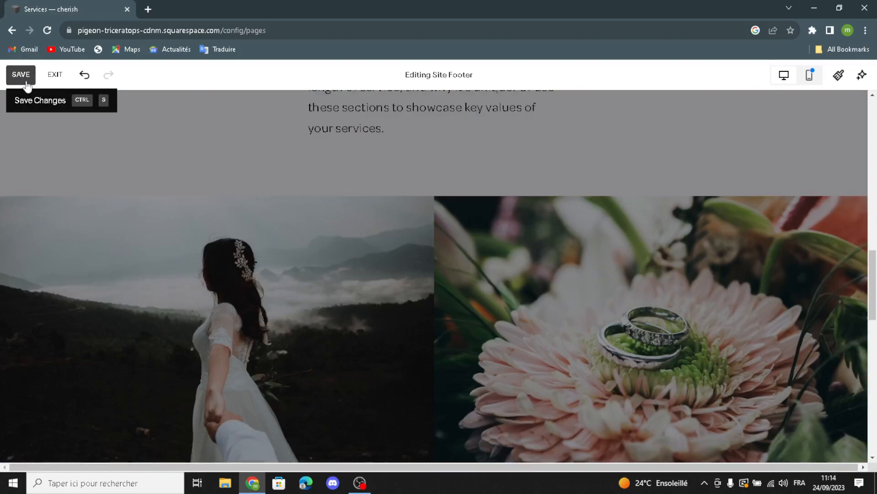
Save the page changes and bring up the Site Styles font settings
left_click(21, 74)
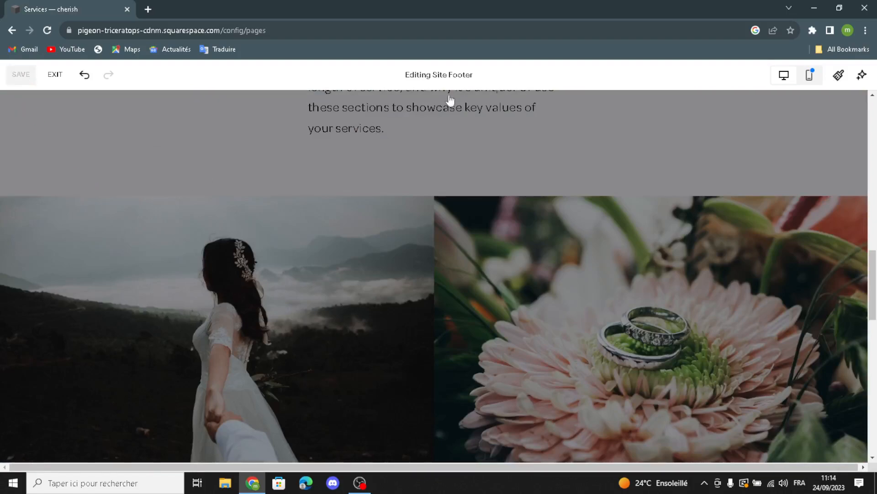
scroll(525, 254, "up", 9)
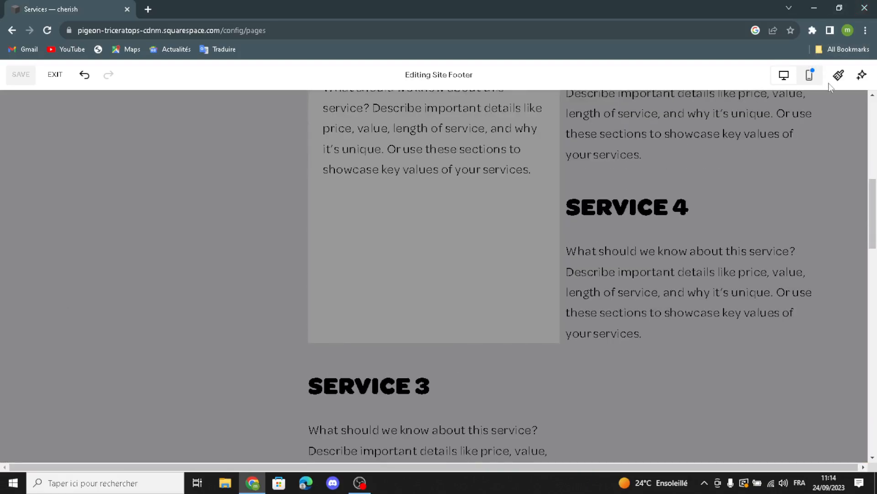
left_click(838, 74)
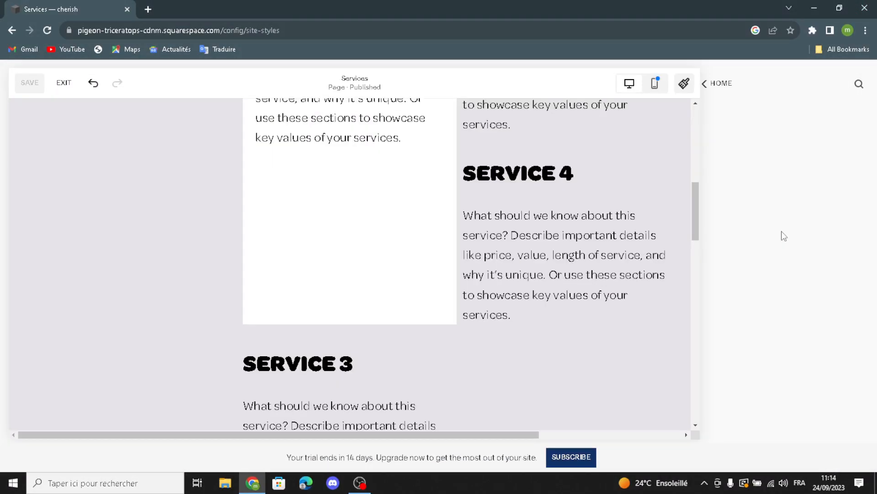
left_click(734, 179)
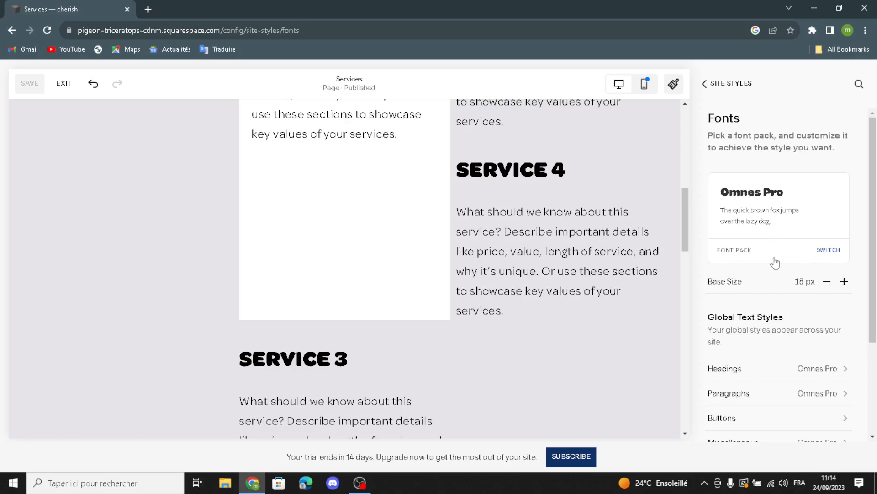
Switch the site font pack to the serif IvyMode pack, after trying Baskerville Display PT
left_click(829, 252)
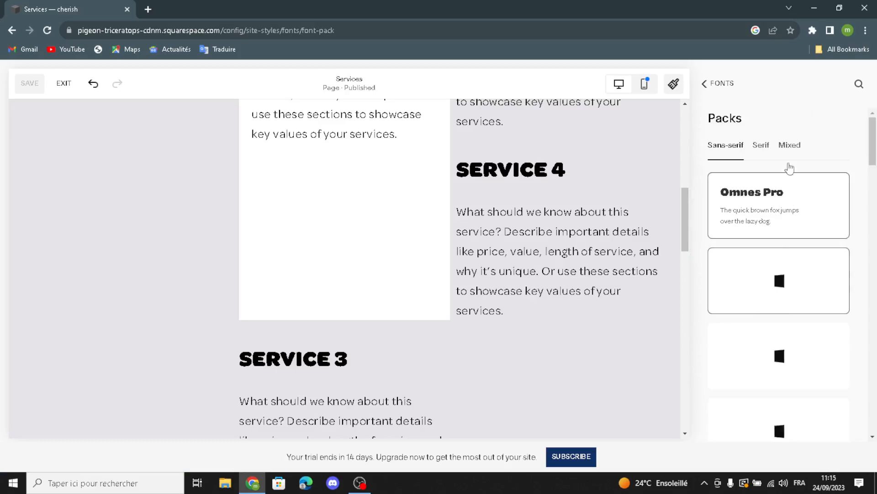
left_click(760, 154)
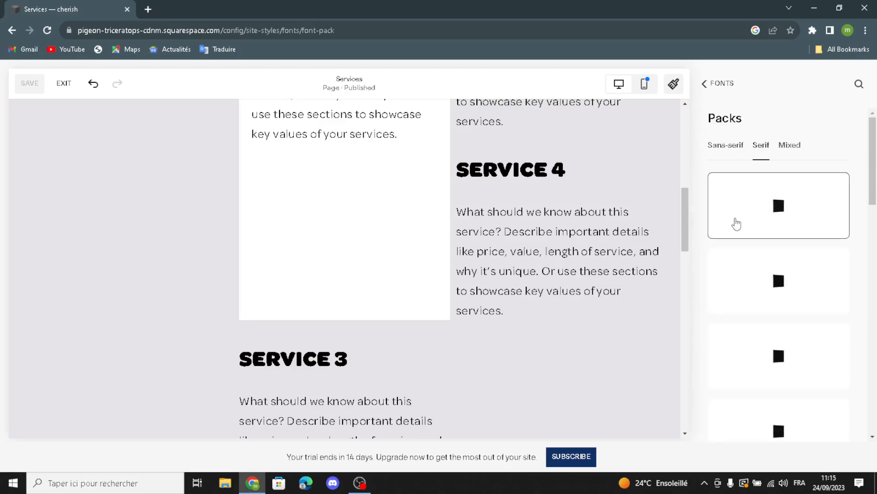
scroll(776, 269, "down", 5)
scroll(772, 283, "down", 1)
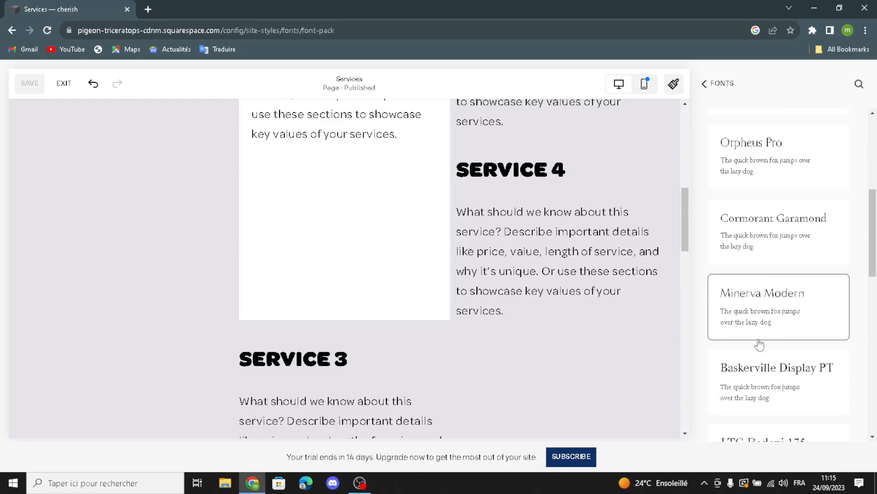
scroll(773, 310, "down", 3)
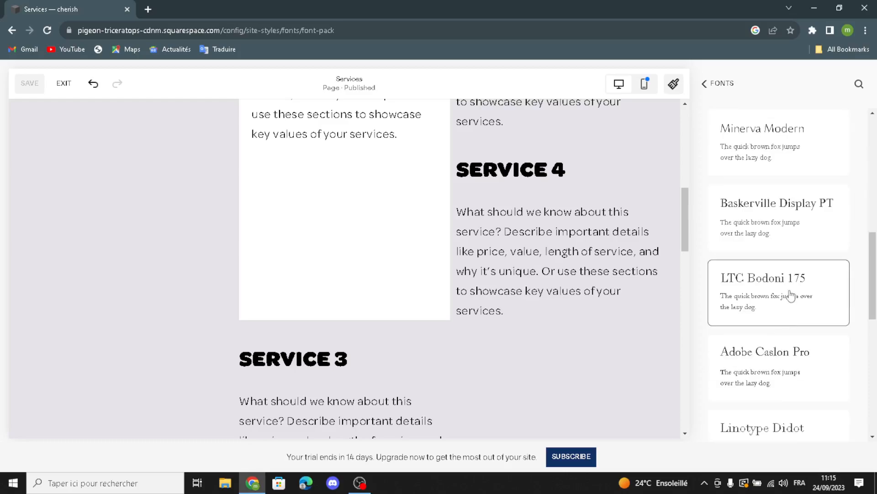
left_click(762, 224)
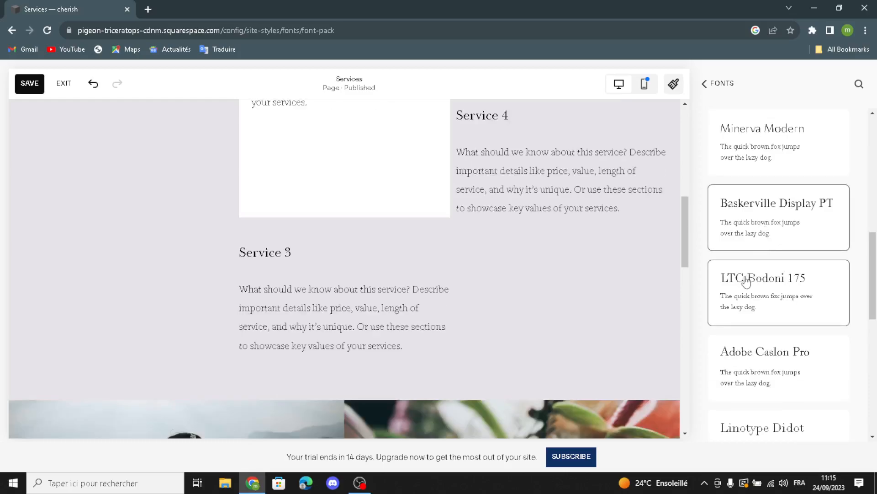
scroll(746, 281, "down", 2)
left_click(738, 397)
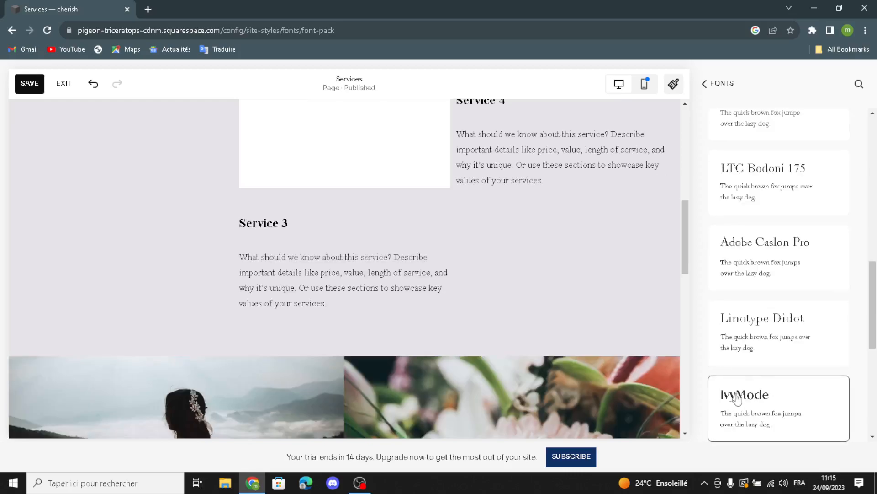
scroll(796, 321, "down", 5)
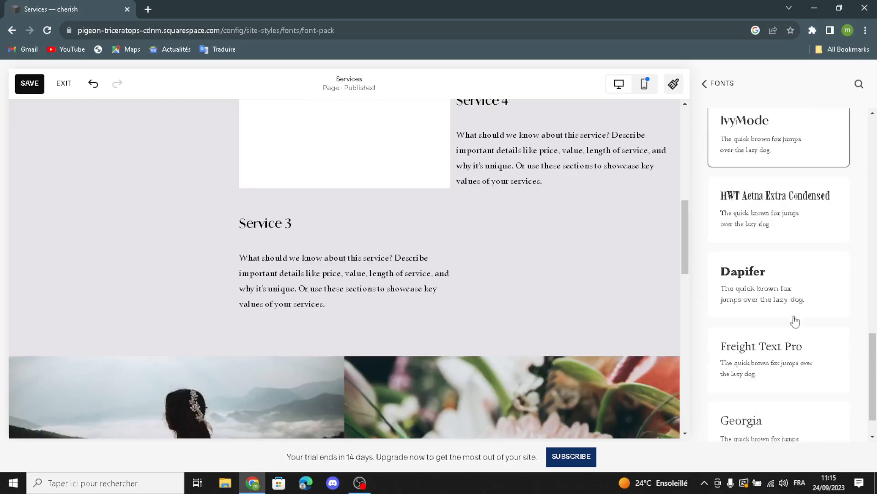
left_click(707, 85)
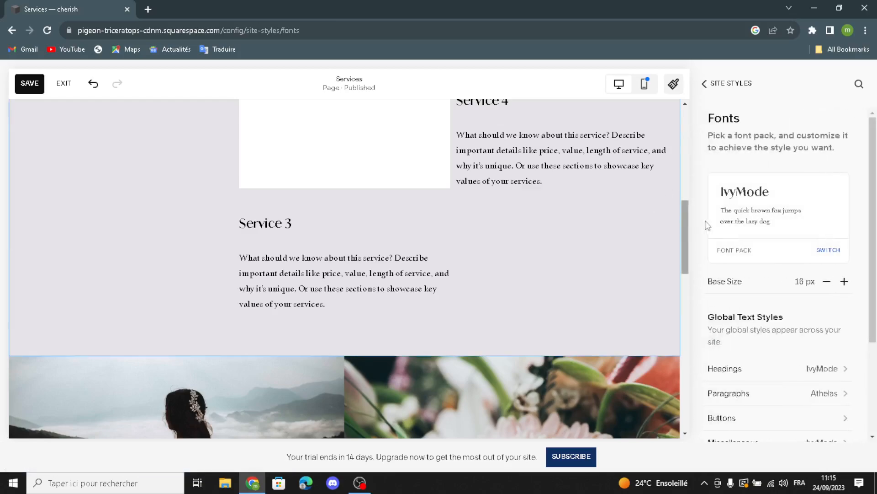
Review the heading font settings, then go back to the Fonts overview showing IvyMode and Athelas
scroll(760, 280, "down", 1)
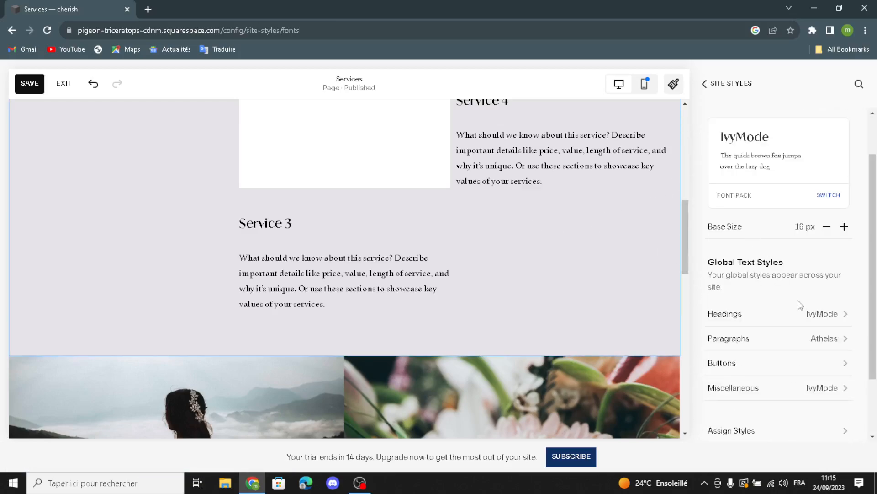
left_click(834, 313)
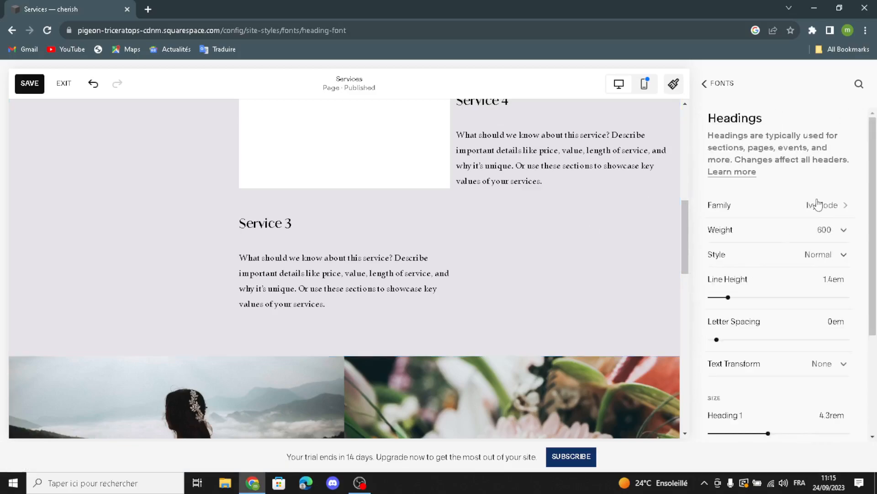
scroll(820, 249, "down", 3)
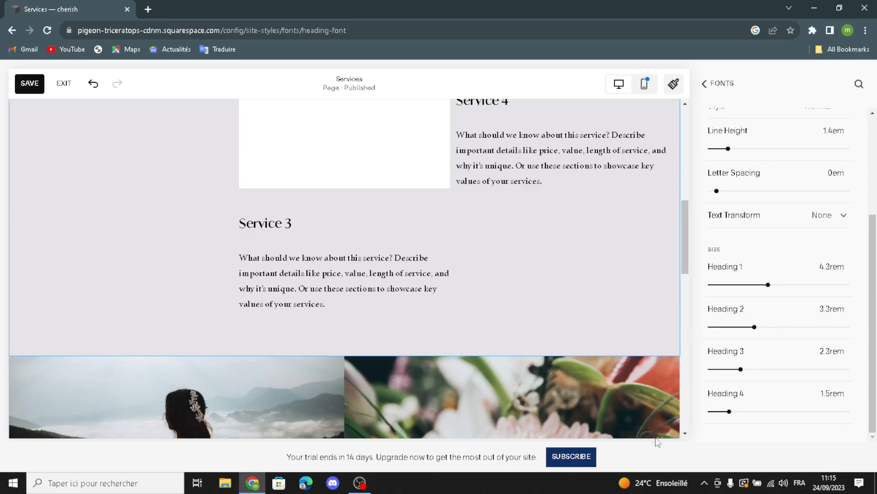
left_click(712, 92)
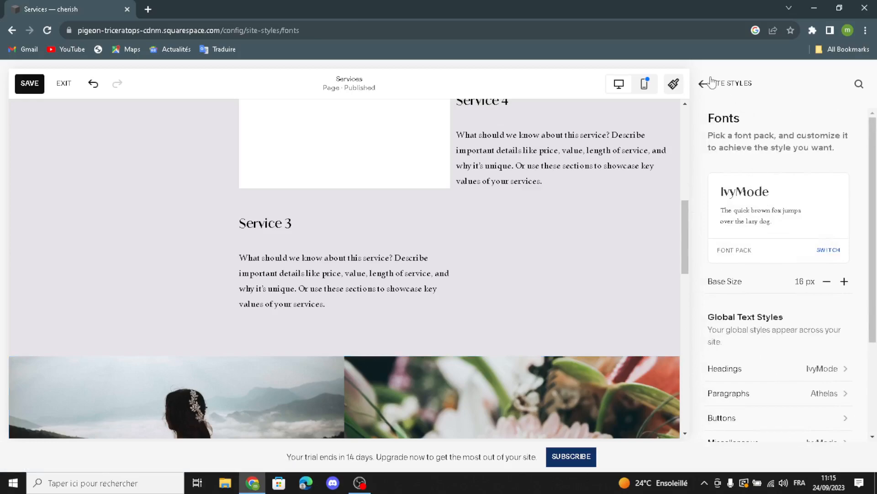
Go from the site styles list to Colors and open the Bright 2 theme for editing
left_click(704, 85)
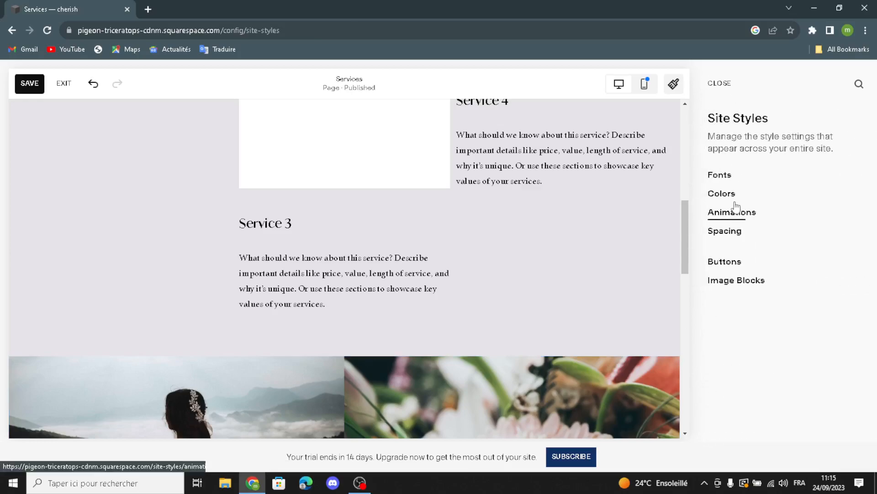
left_click(729, 202)
right_click(746, 301)
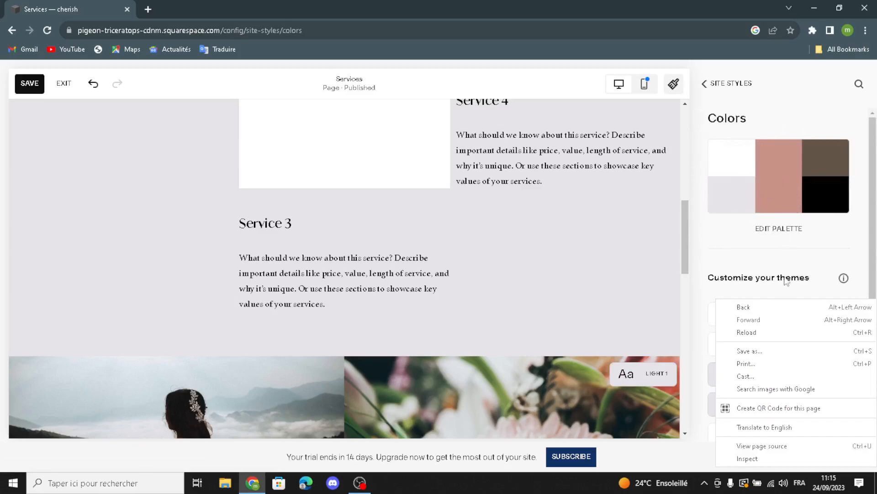
left_click(772, 261)
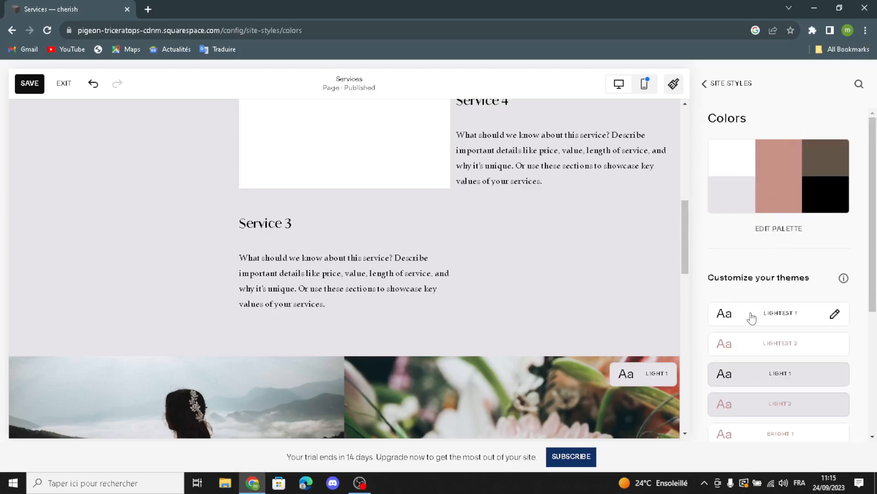
scroll(750, 316, "down", 4)
left_click(792, 256)
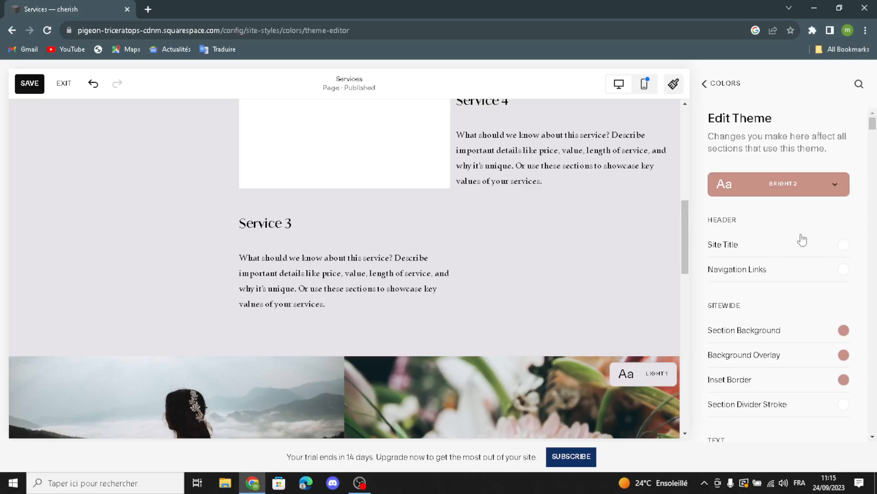
Check the Site Title colour, look over the remaining Bright 2 colours, then close site styles
left_click(849, 251)
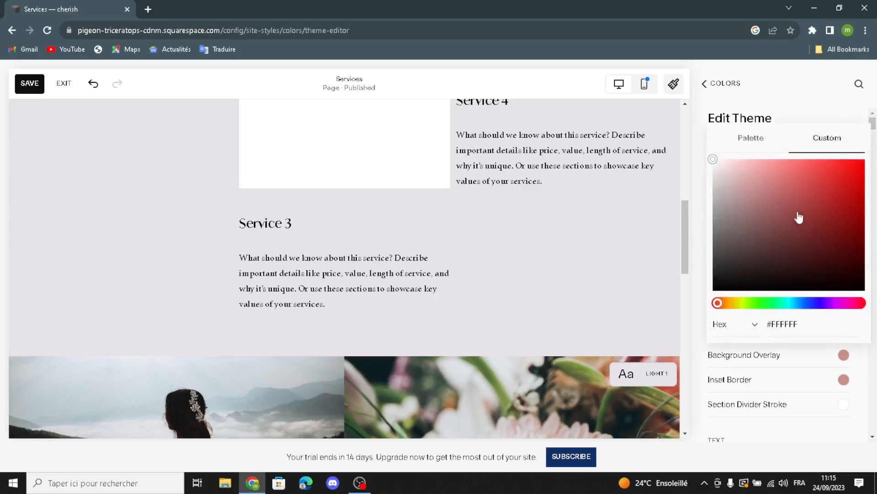
left_click(792, 116)
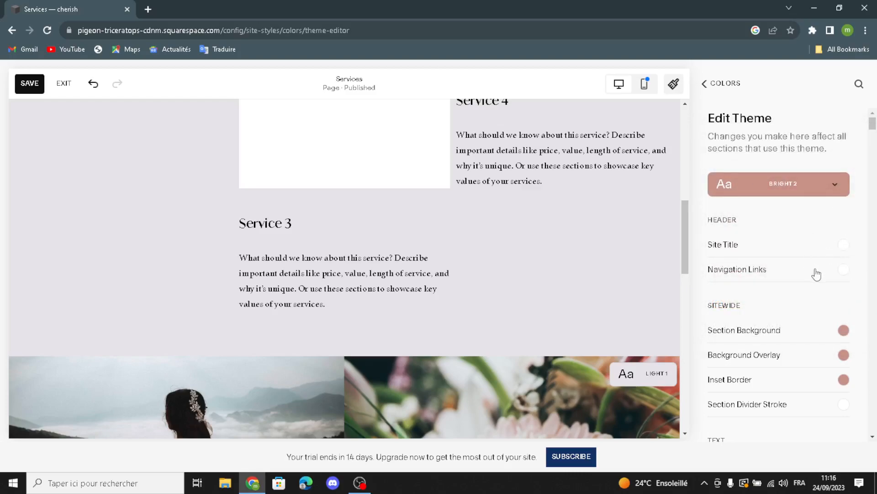
scroll(806, 298, "down", 1)
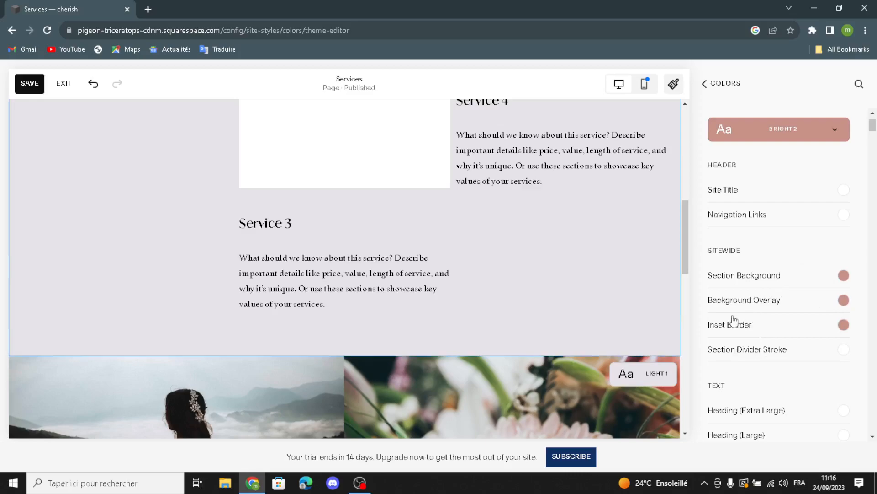
scroll(778, 339, "down", 3)
scroll(777, 338, "down", 7)
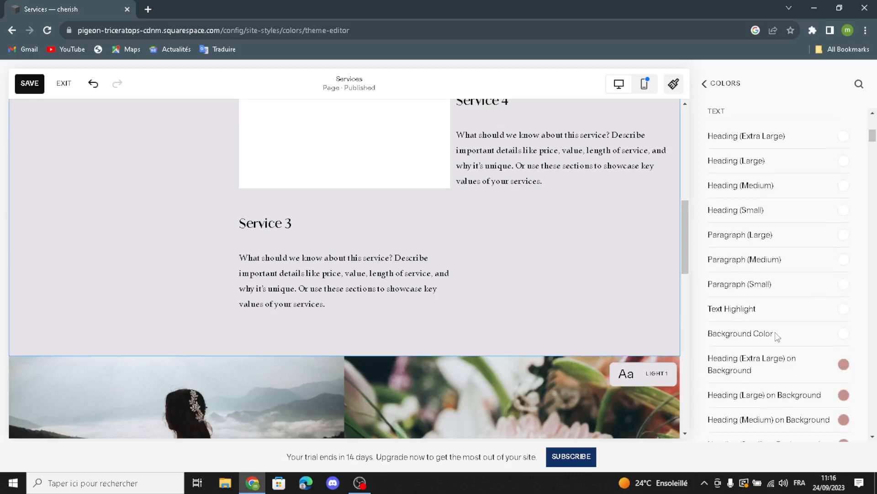
left_click(703, 82)
left_click(701, 82)
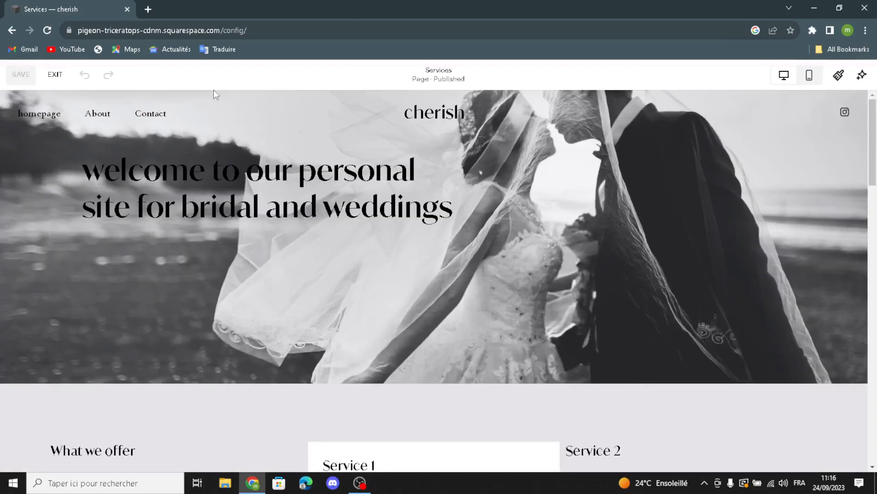
Exit the Services page editor and go to the Commerce dashboard's store setup checklist
left_click(56, 75)
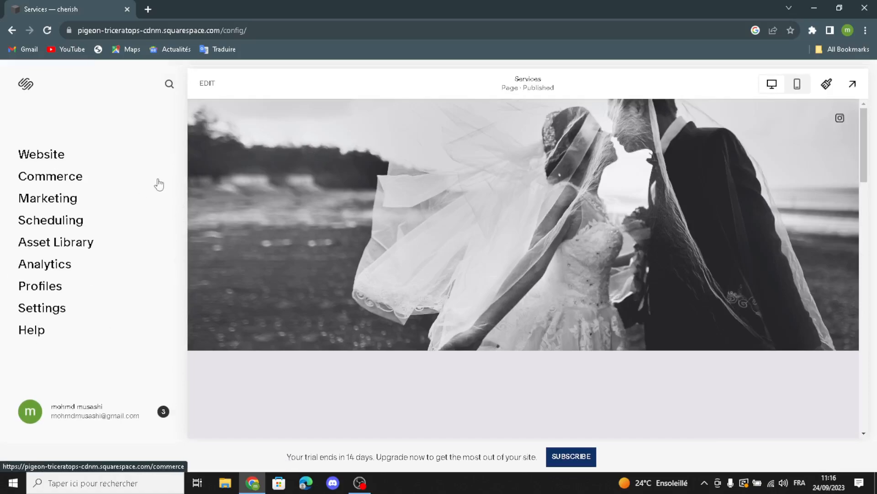
left_click(51, 178)
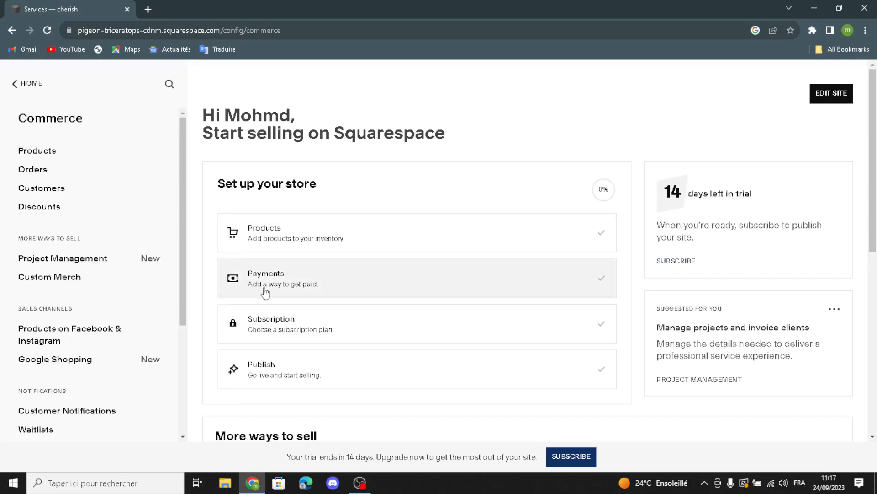
left_click(282, 289)
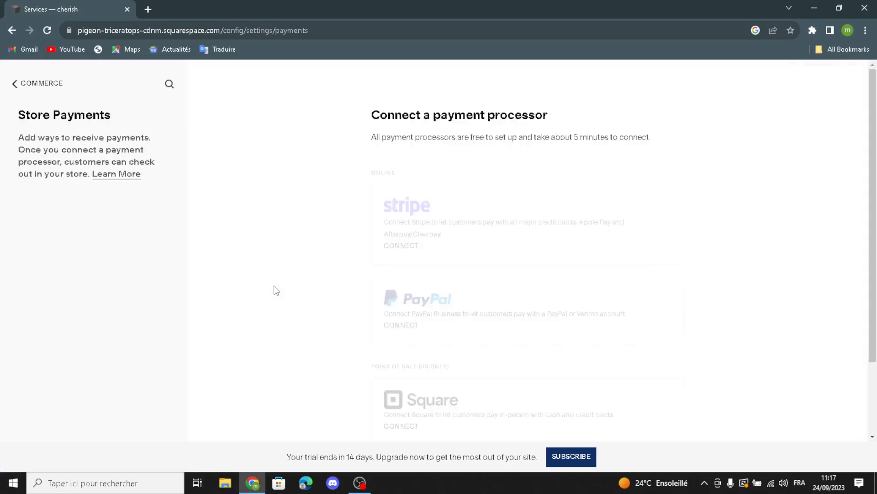
scroll(429, 297, "down", 2)
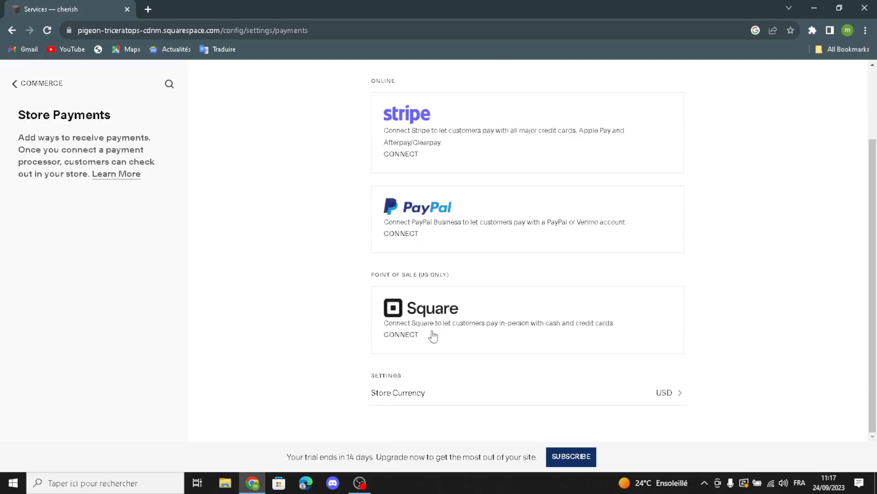
scroll(484, 256, "up", 2)
scroll(500, 273, "down", 2)
scroll(486, 294, "up", 2)
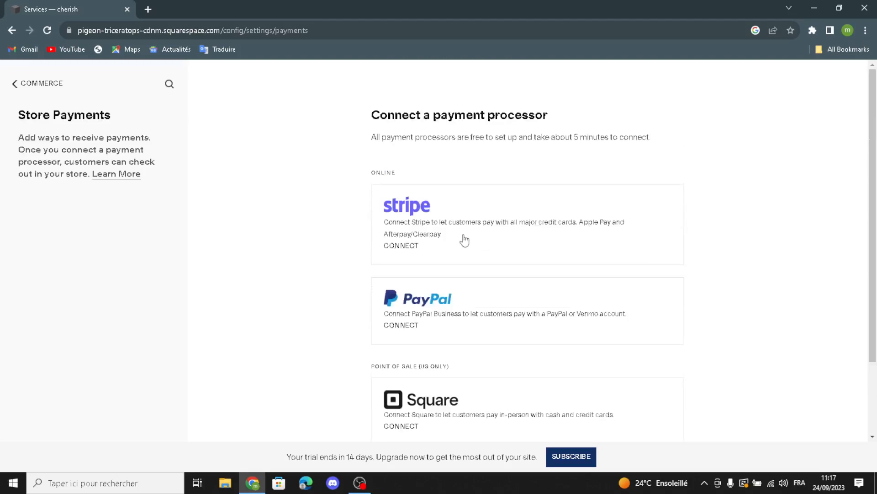
left_click(12, 30)
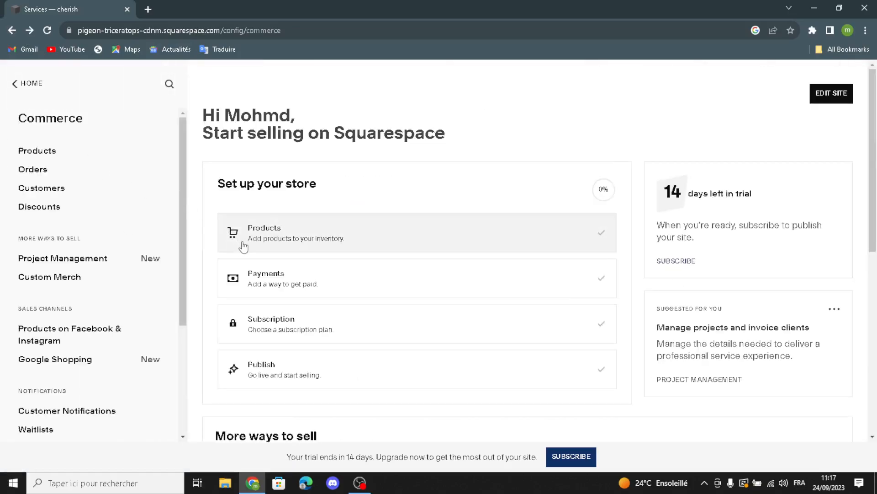
left_click(343, 337)
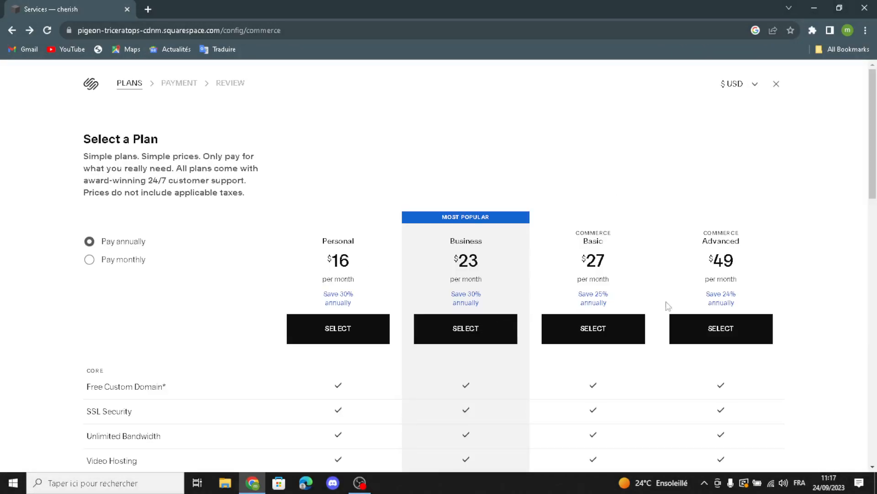
scroll(670, 316, "down", 2)
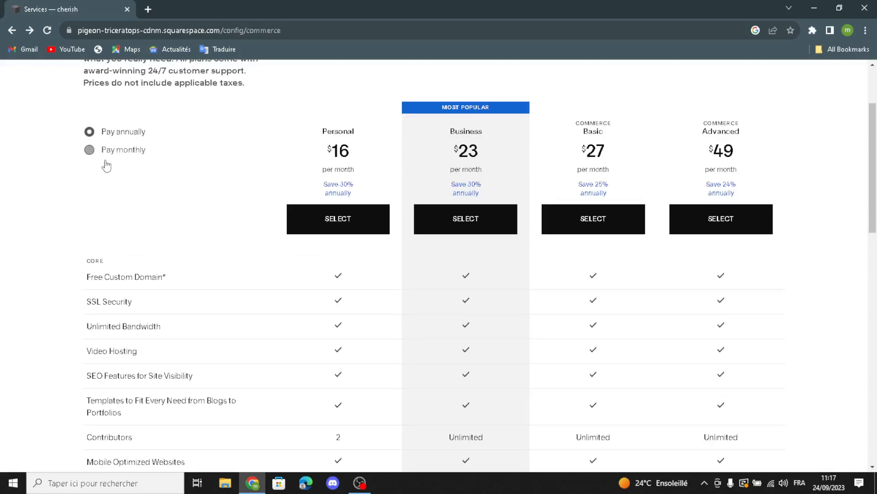
left_click(90, 150)
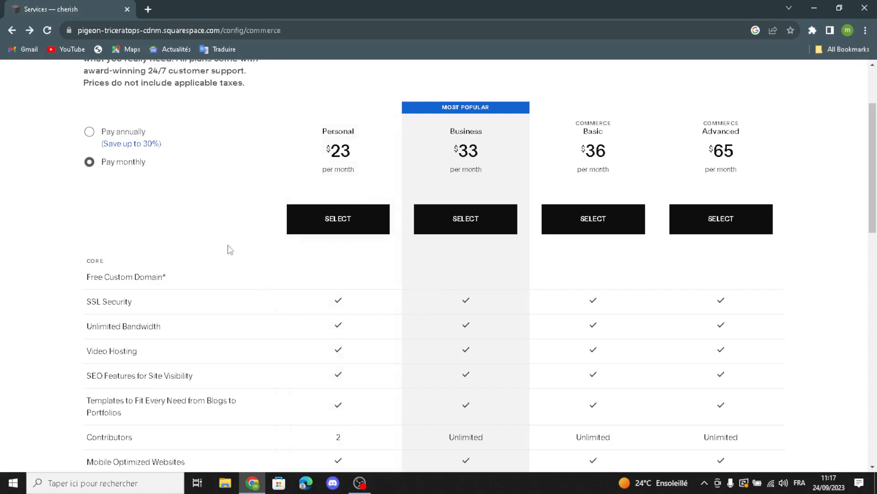
scroll(227, 246, "down", 1)
scroll(440, 232, "down", 2)
scroll(505, 231, "up", 5)
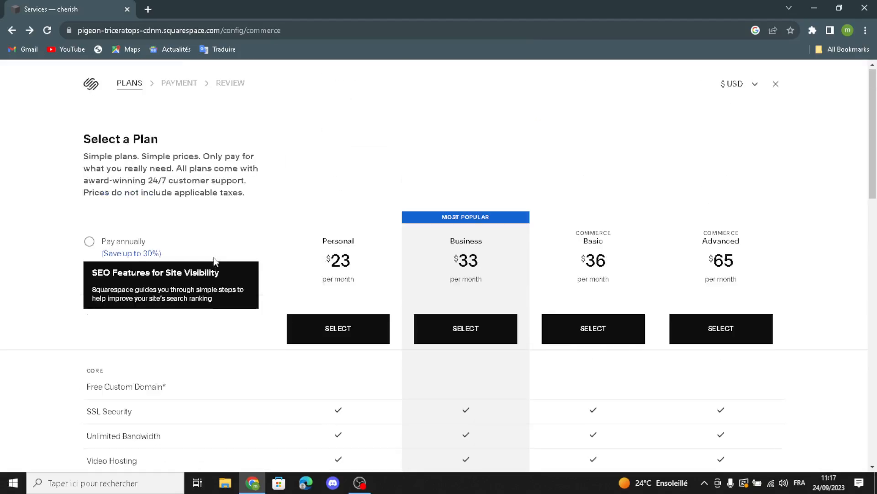
left_click(12, 30)
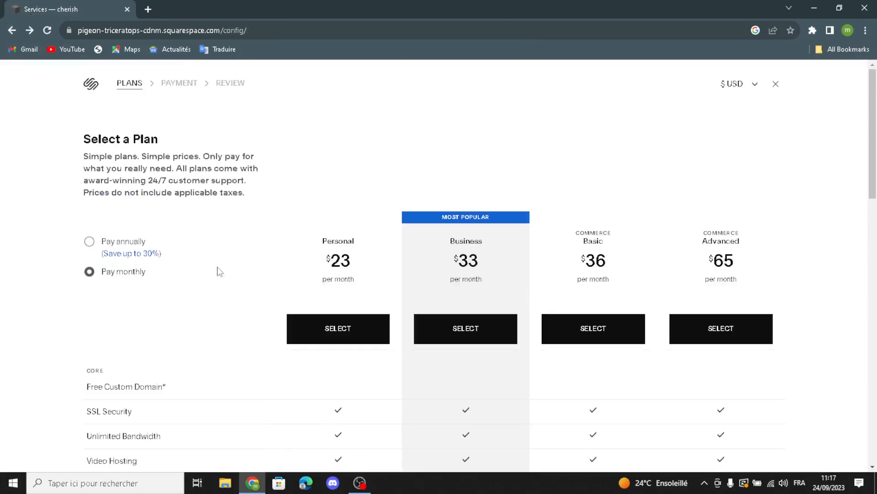
left_click(13, 34)
left_click(13, 31)
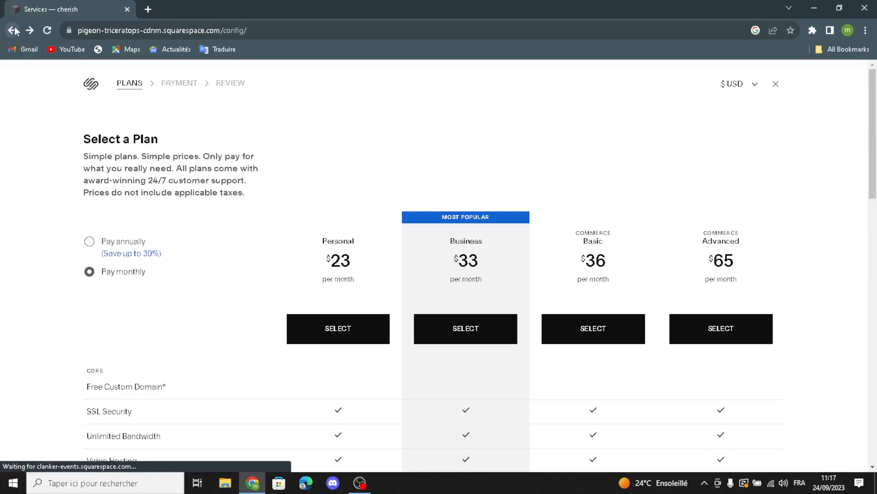
left_click(13, 30)
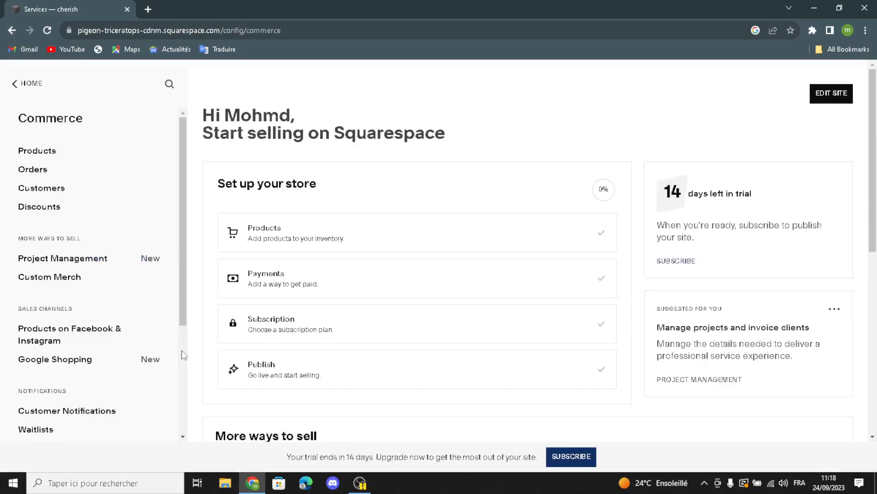
left_click(243, 364)
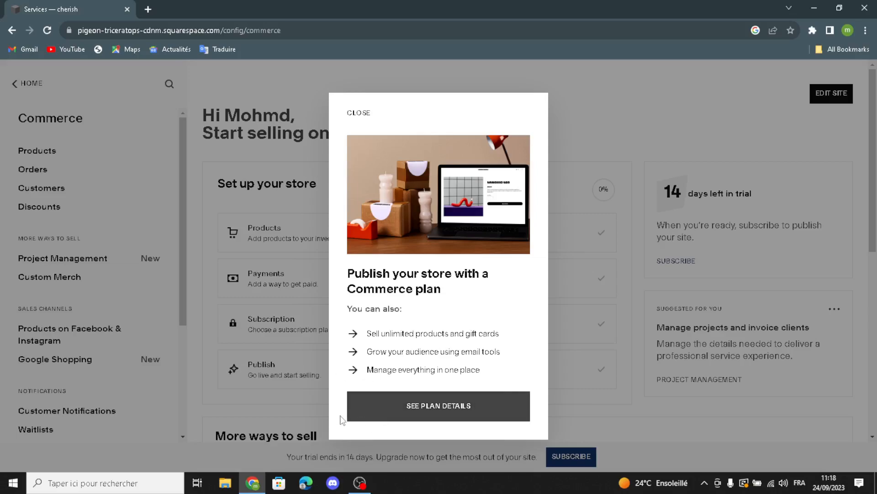
left_click(288, 409)
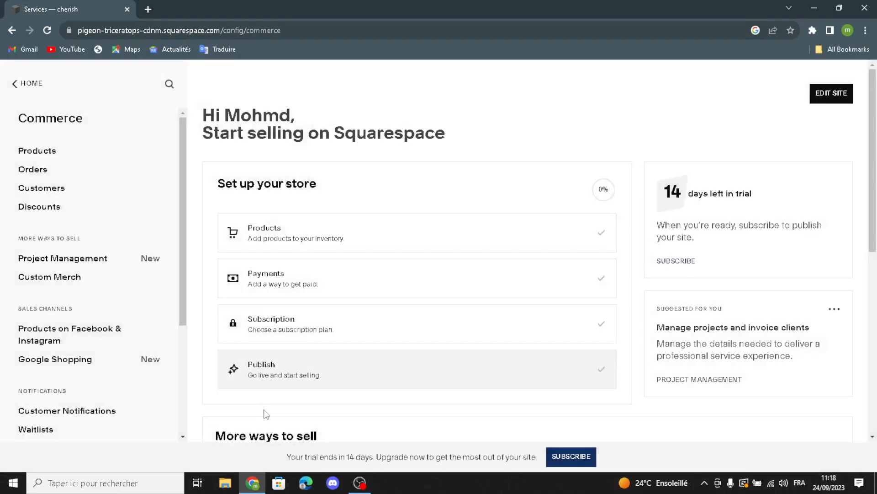